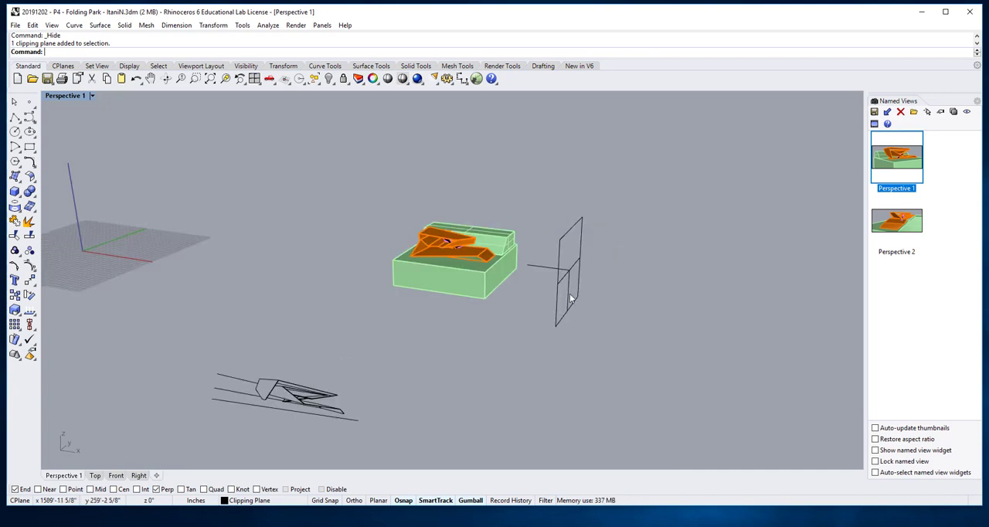
# - Move the vertical clipping plane so it cuts through the orange structure and stands clear beside the site block
pyautogui.click(558, 292)
pyautogui.moveTo(608, 276); pyautogui.dragTo(531, 283)
pyautogui.moveTo(533, 286); pyautogui.dragTo(493, 374, button='right')
pyautogui.moveTo(462, 359); pyautogui.dragTo(408, 296)
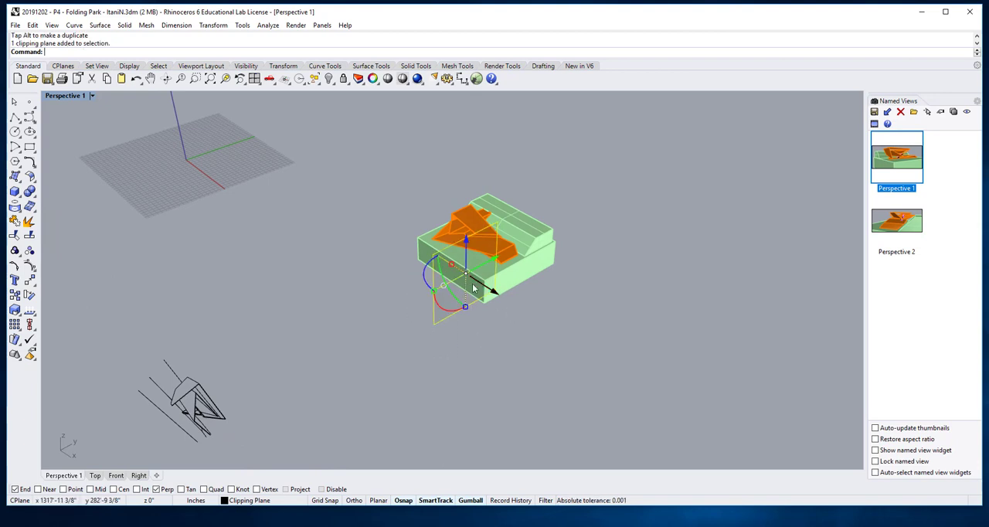
pyautogui.moveTo(493, 263); pyautogui.dragTo(607, 199)
# - Fine-tune the clipping plane's depth so the section cuts through the folded slabs near the stairs
pyautogui.moveTo(600, 322); pyautogui.dragTo(520, 340, button='right')
pyautogui.scroll(5, 514, 292)
pyautogui.moveTo(609, 345); pyautogui.dragTo(420, 397, button='right')
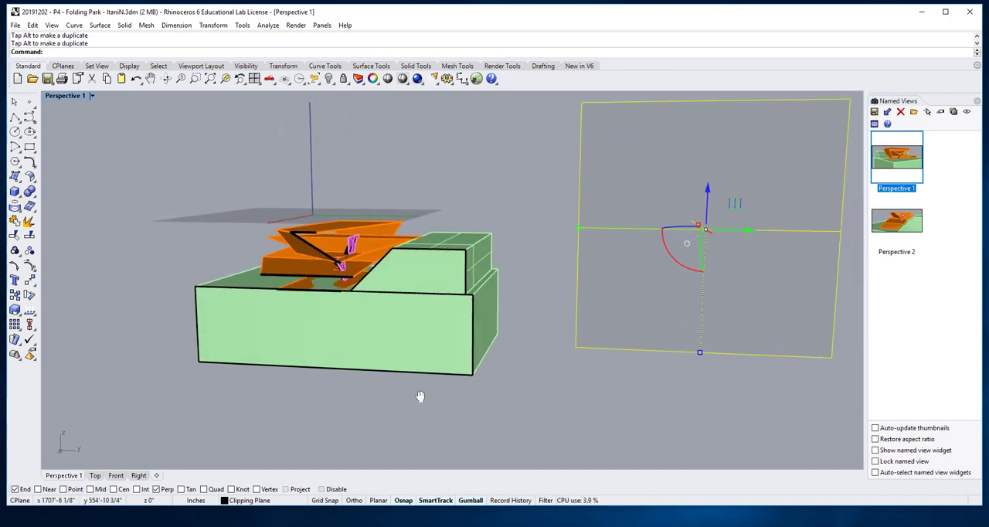
pyautogui.moveTo(638, 385); pyautogui.dragTo(695, 377, button='right')
pyautogui.moveTo(691, 229); pyautogui.dragTo(673, 224)
pyautogui.moveTo(519, 337); pyautogui.dragTo(531, 326, button='right')
pyautogui.scroll(5, 316, 278)
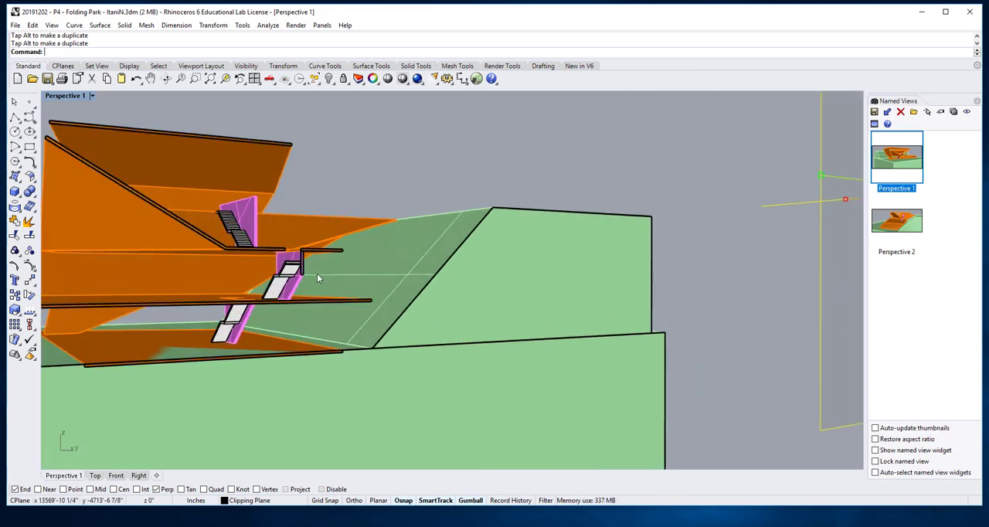
pyautogui.moveTo(317, 295)
pyautogui.mouseDown(button='right')
pyautogui.moveTo(283, 289)
pyautogui.moveTo(302, 293)
pyautogui.mouseUp(button='right')
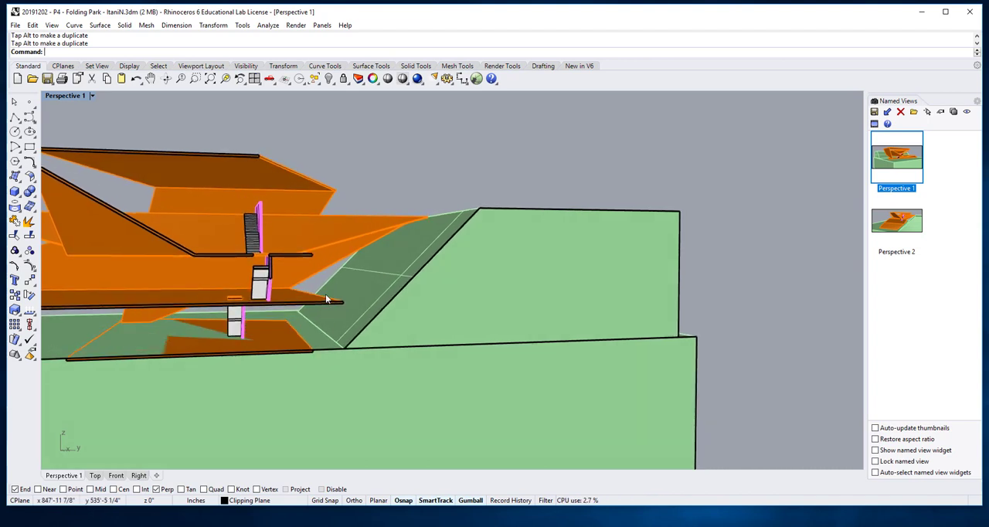
# - Switch to the Right view and enable the selected clipping plane for that view
pyautogui.click(138, 475)
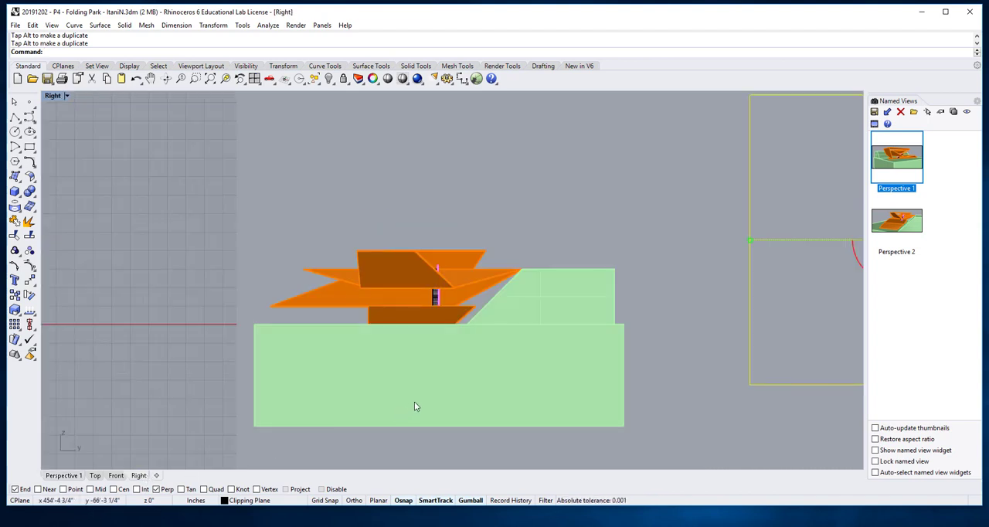
pyautogui.click(891, 177)
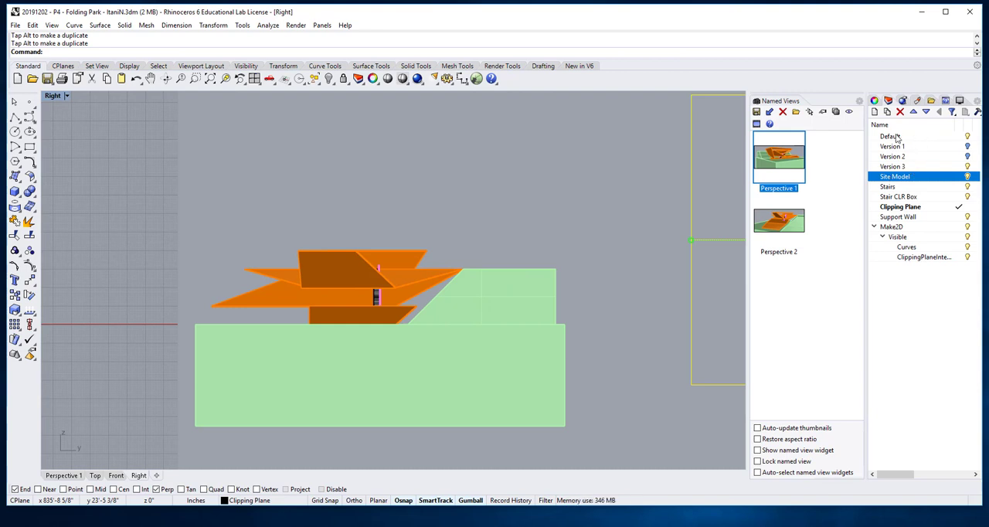
pyautogui.click(874, 100)
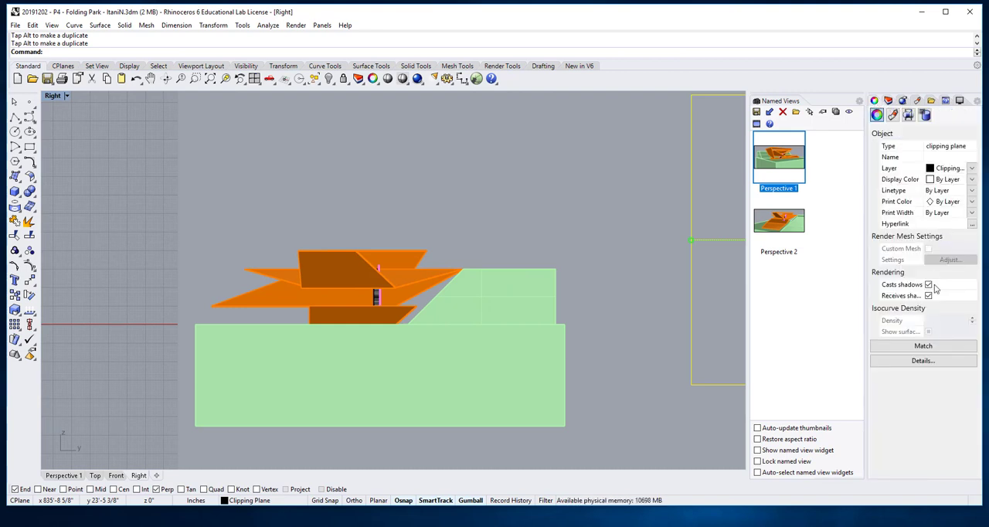
pyautogui.click(909, 116)
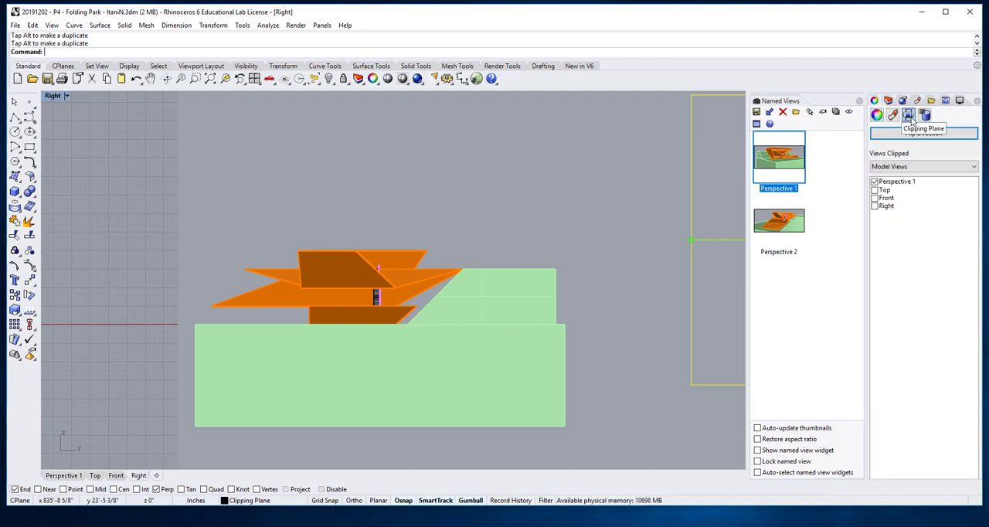
pyautogui.click(875, 206)
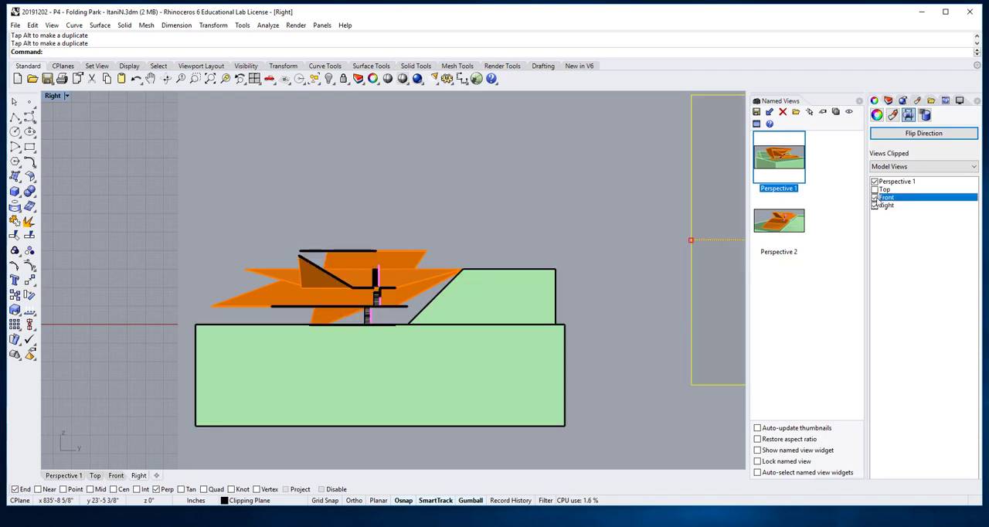
pyautogui.click(430, 229)
# - Examine the clipped section in the Right view, including the cut slabs, stairs, support walls and site profile
pyautogui.scroll(3, 356, 326)
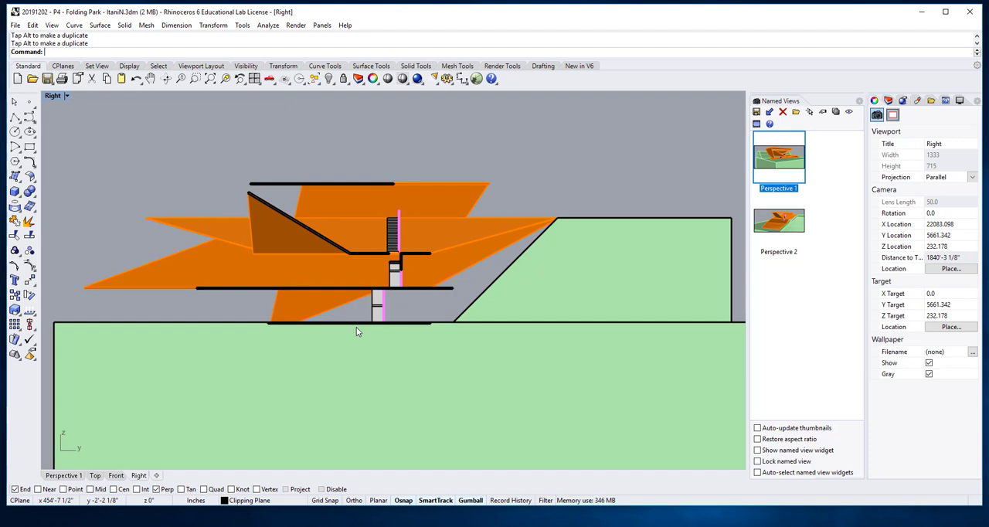
pyautogui.scroll(-5, 356, 327)
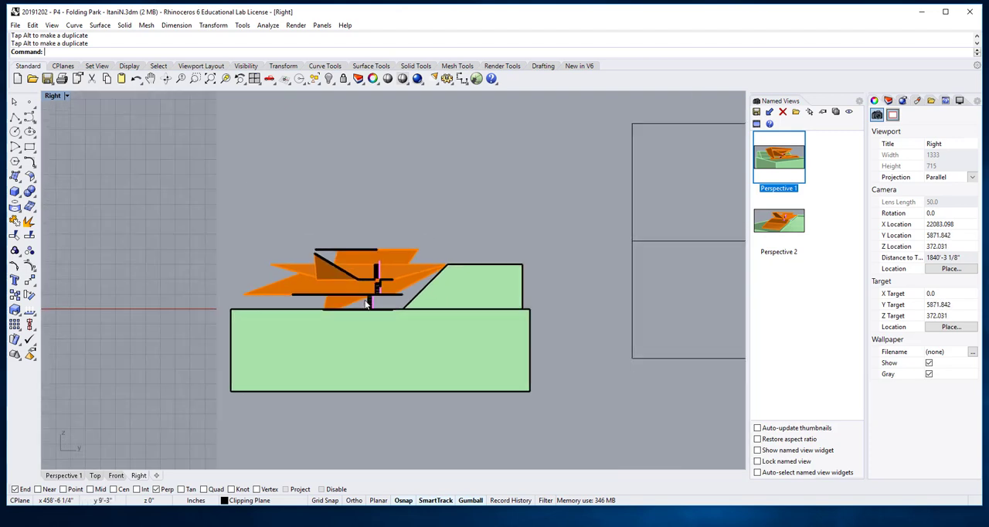
pyautogui.moveTo(356, 326); pyautogui.dragTo(417, 322, button='right')
pyautogui.scroll(4, 418, 321)
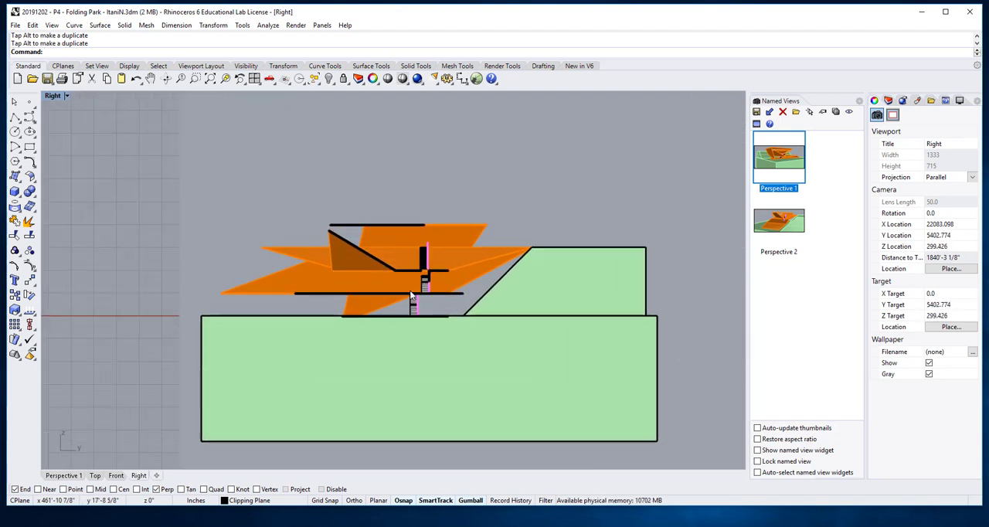
pyautogui.scroll(6, 421, 290)
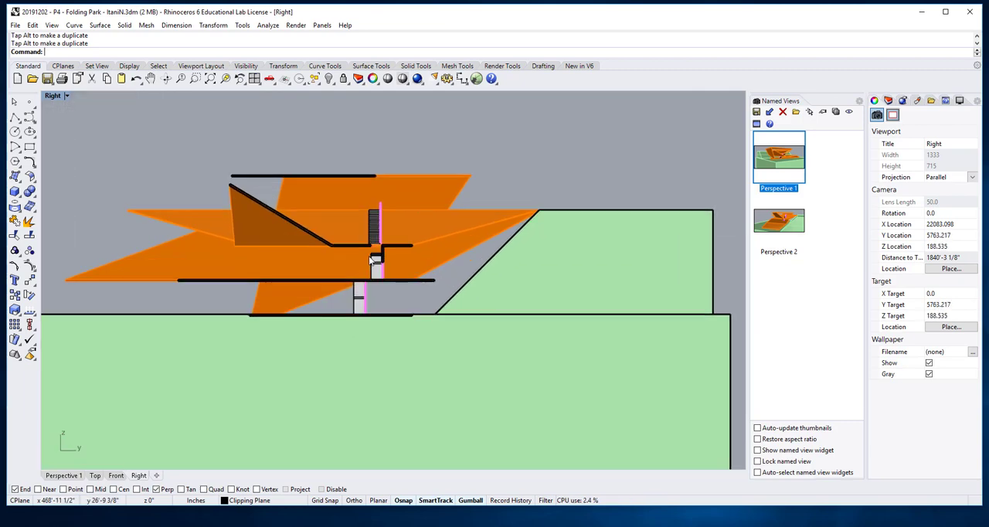
pyautogui.scroll(1, 420, 289)
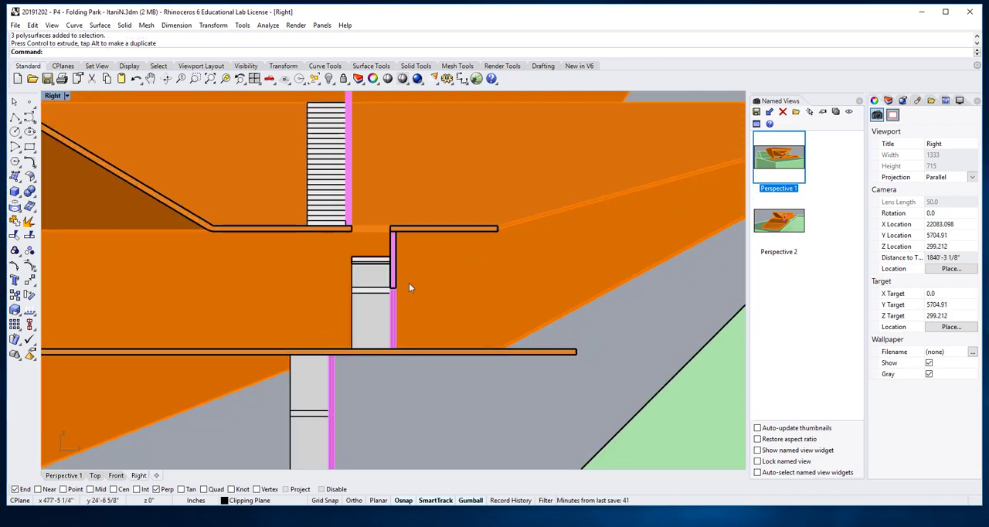
pyautogui.scroll(-6, 410, 287)
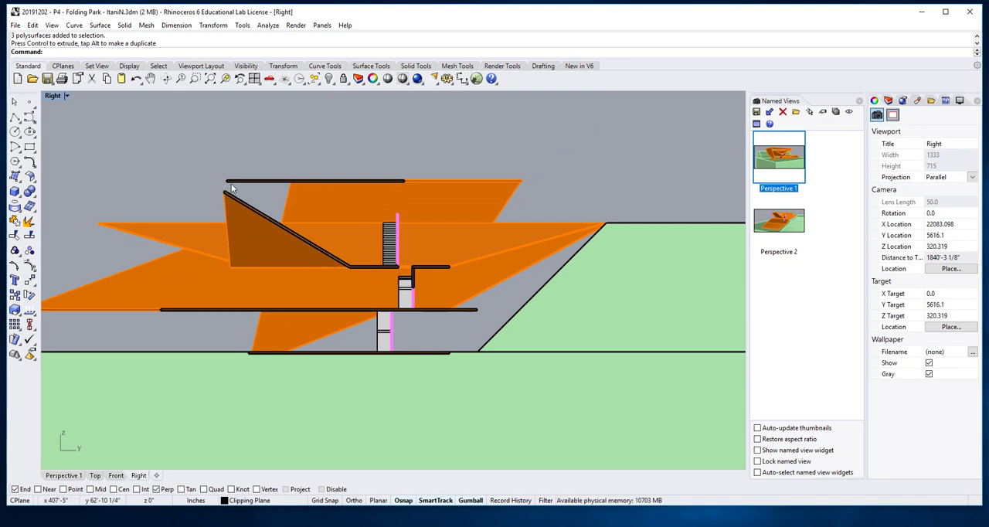
pyautogui.scroll(-3, 330, 325)
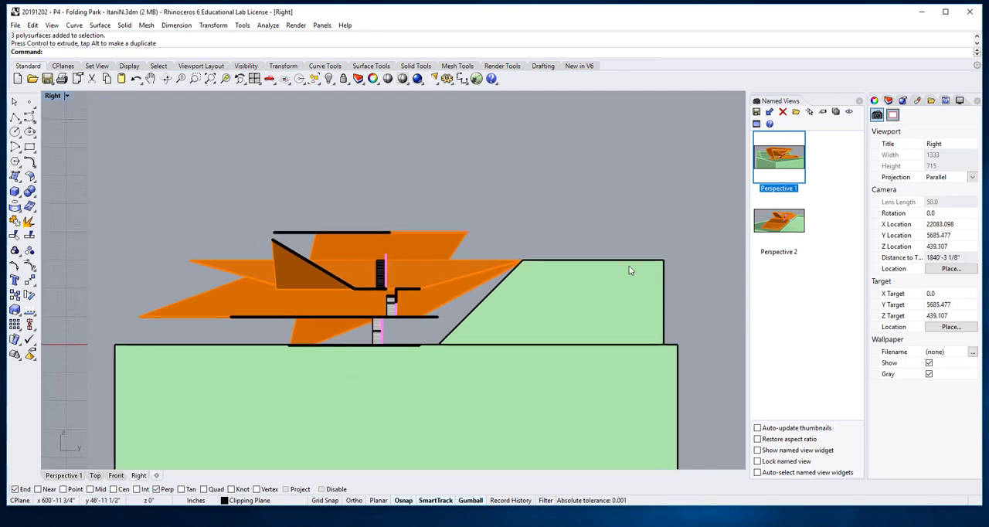
pyautogui.scroll(-2, 532, 128)
# - Display the four-viewport layout and set the clipping plane to clip the Top, Front and Right views
pyautogui.click(254, 79)
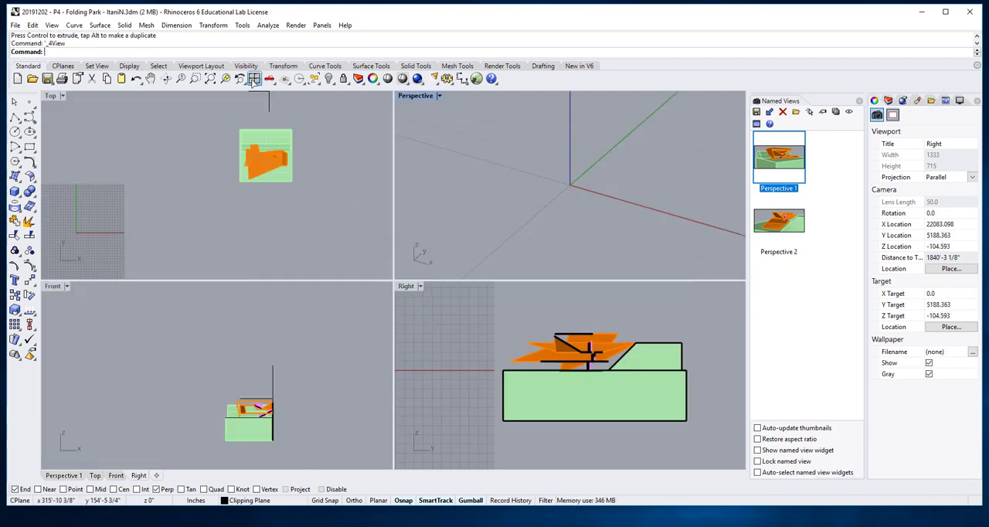
pyautogui.scroll(-6, 657, 374)
pyautogui.moveTo(657, 375); pyautogui.dragTo(514, 324, button='right')
pyautogui.click(571, 338)
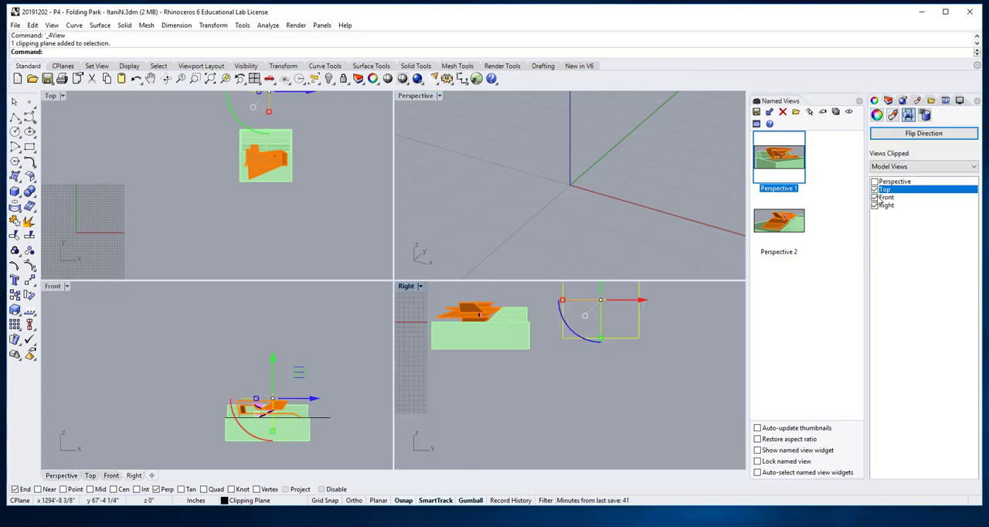
pyautogui.click(879, 188)
pyautogui.click(672, 374)
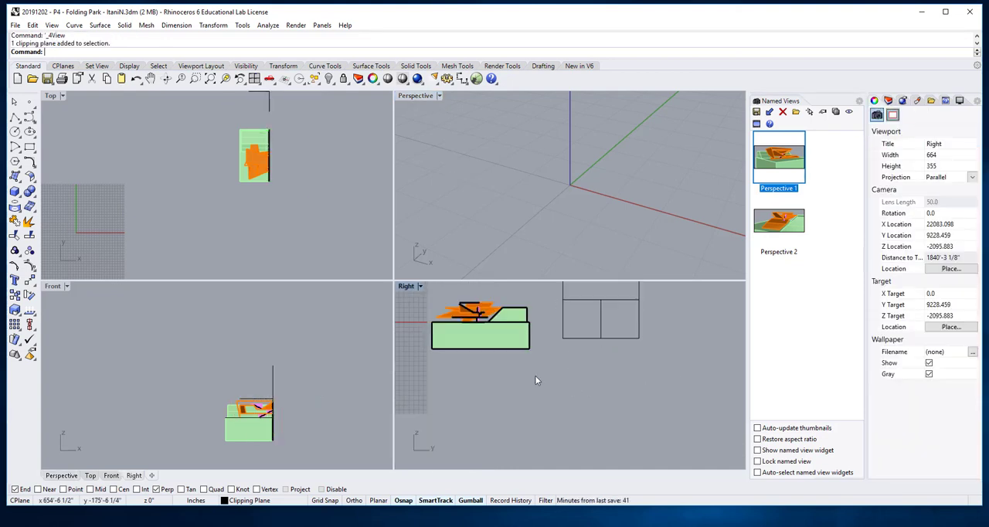
# - Generate a Make2D drawing of the whole model from the Right view, using View projection, output-layer properties and the layer name Make2D
pyautogui.moveTo(534, 375); pyautogui.dragTo(614, 425, button='right')
pyautogui.moveTo(204, 125); pyautogui.dragTo(295, 202)
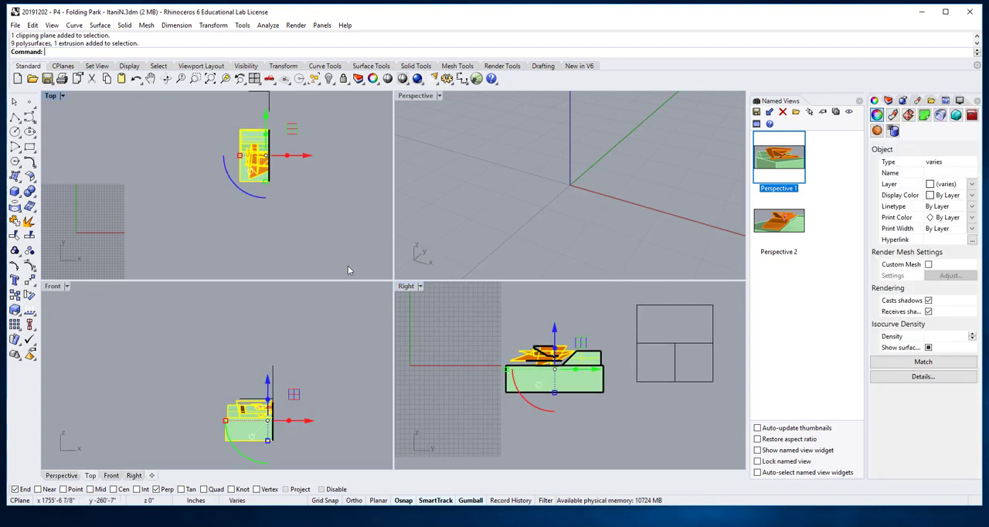
pyautogui.click(408, 287)
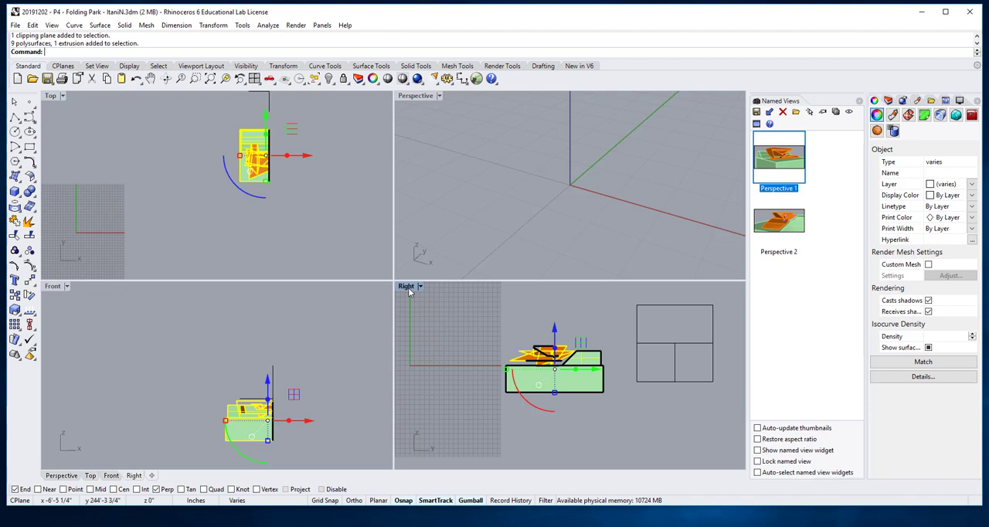
pyautogui.write('Make')
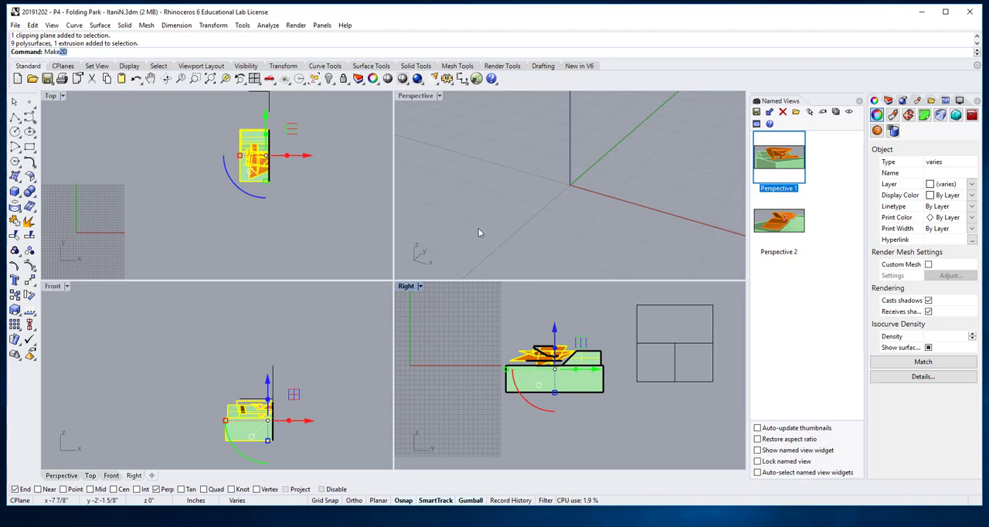
pyautogui.write('2D')
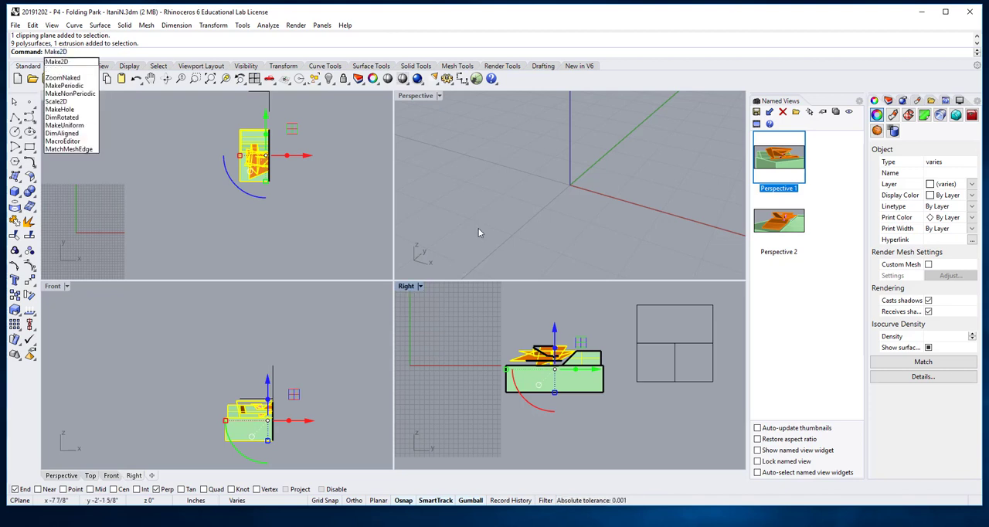
pyautogui.press('Return')
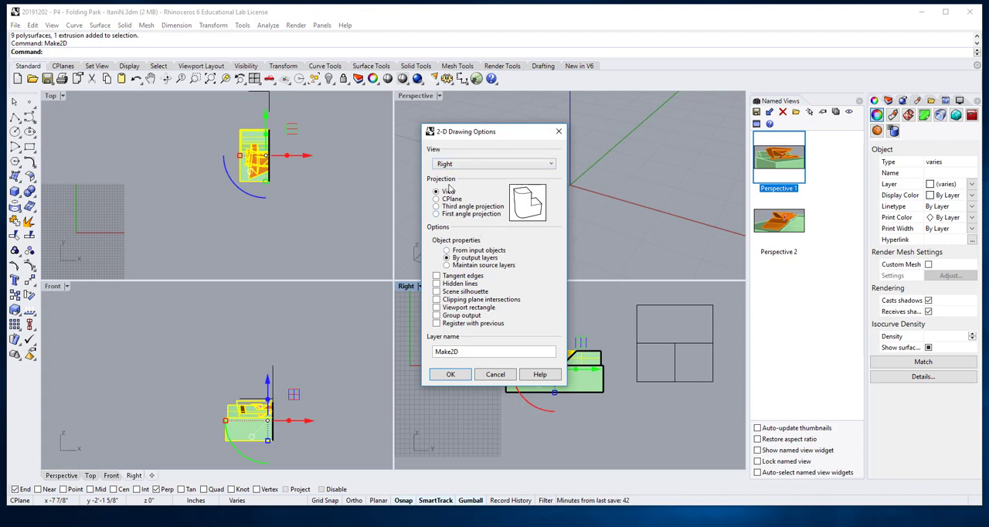
pyautogui.click(450, 375)
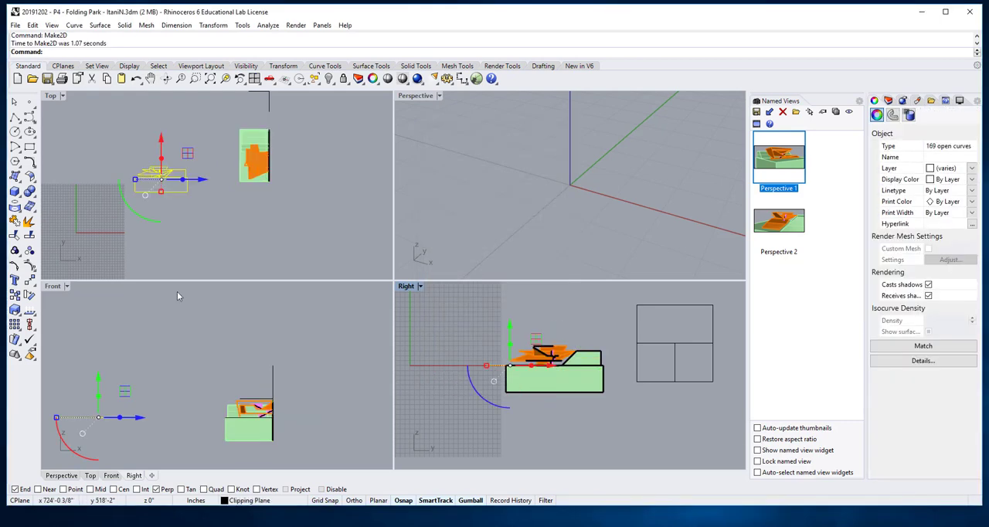
# - Maximize the Top view and examine the linework of the generated 2D section drawing
pyautogui.click(138, 286)
pyautogui.scroll(8, 174, 216)
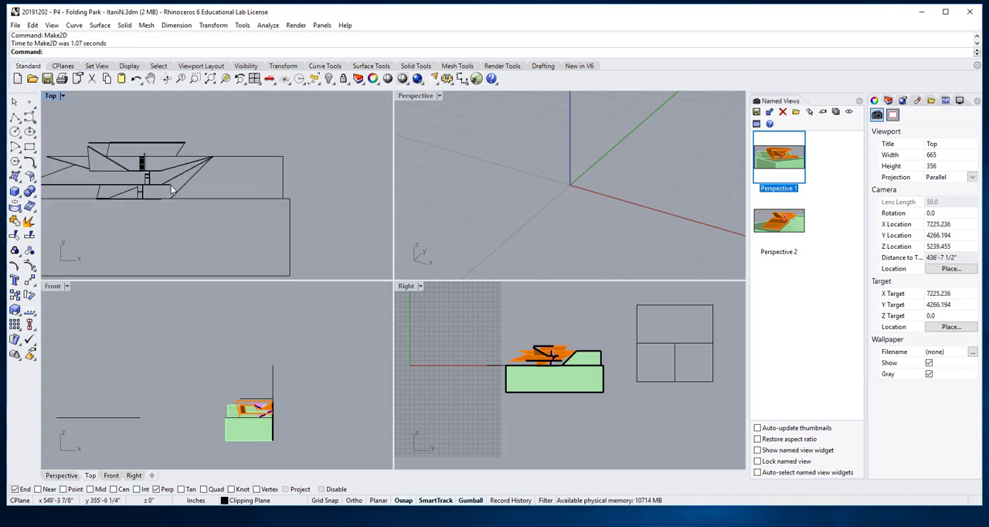
pyautogui.scroll(-2, 171, 223)
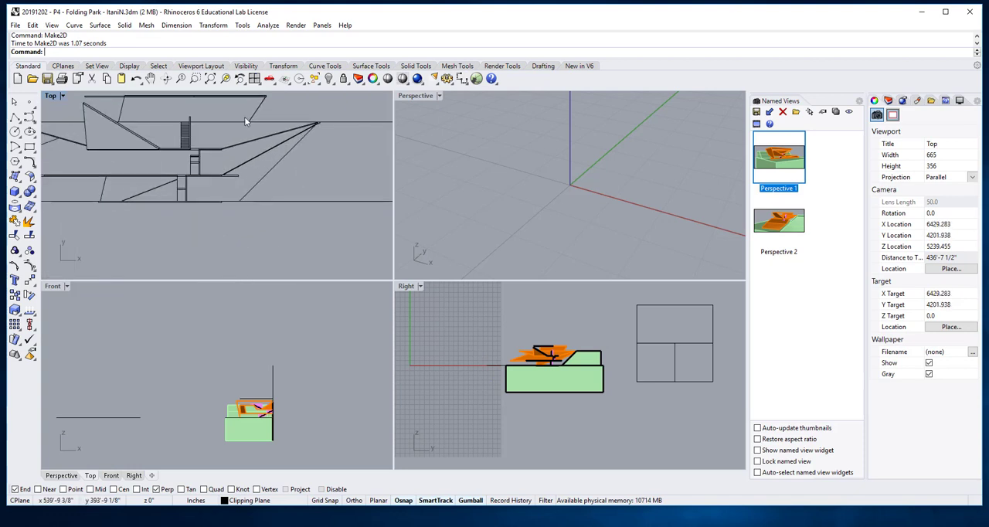
pyautogui.doubleClick(49, 96)
pyautogui.scroll(-2, 284, 279)
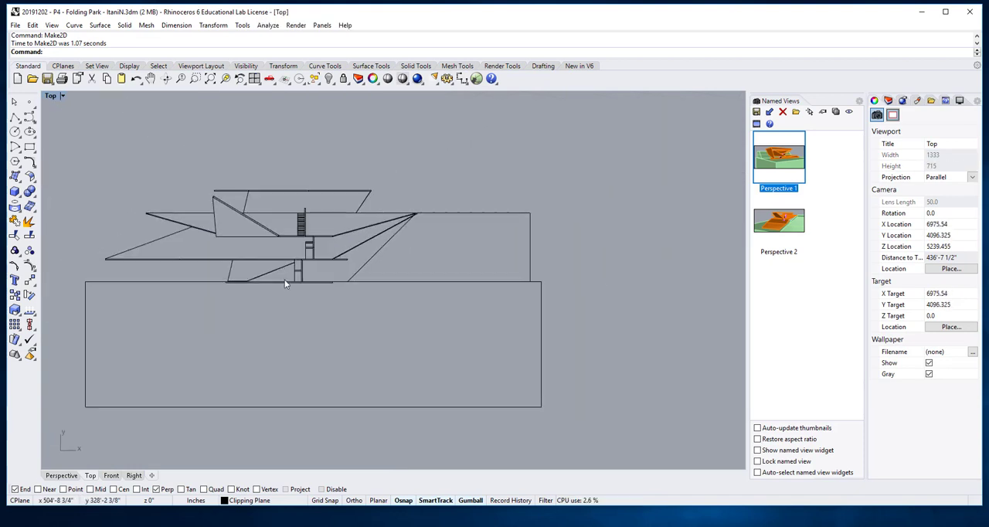
pyautogui.moveTo(279, 313); pyautogui.dragTo(391, 312, button='right')
pyautogui.scroll(2, 413, 322)
pyautogui.scroll(-4, 413, 322)
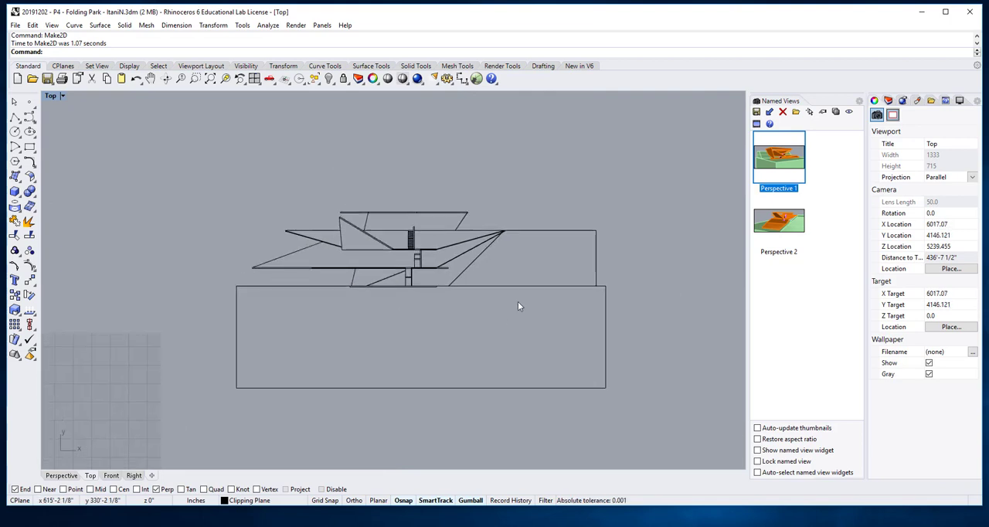
pyautogui.scroll(1, 533, 293)
# - Try deleting the outer vertical edges of the upper and lower site outlines at the uphill end, and undo the deletions
pyautogui.moveTo(598, 255); pyautogui.dragTo(598, 255)
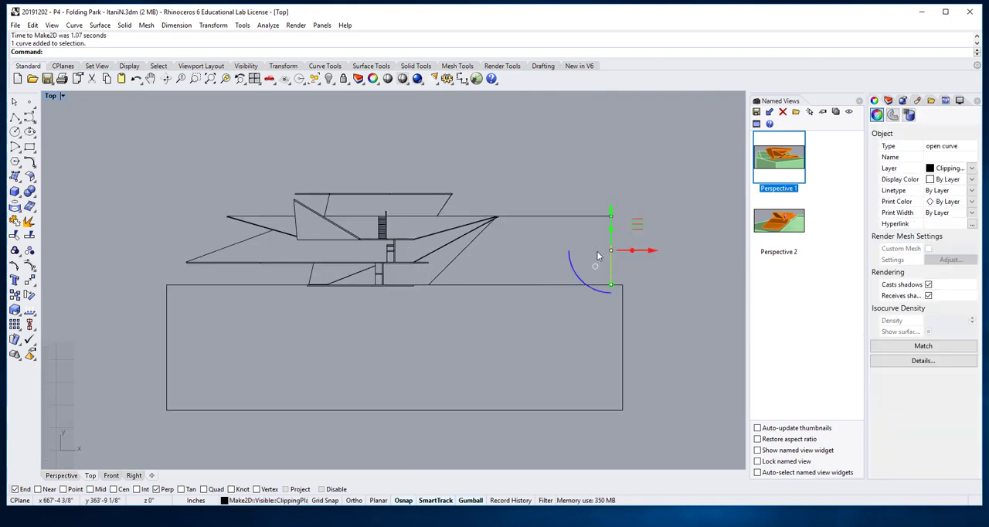
pyautogui.click(593, 313)
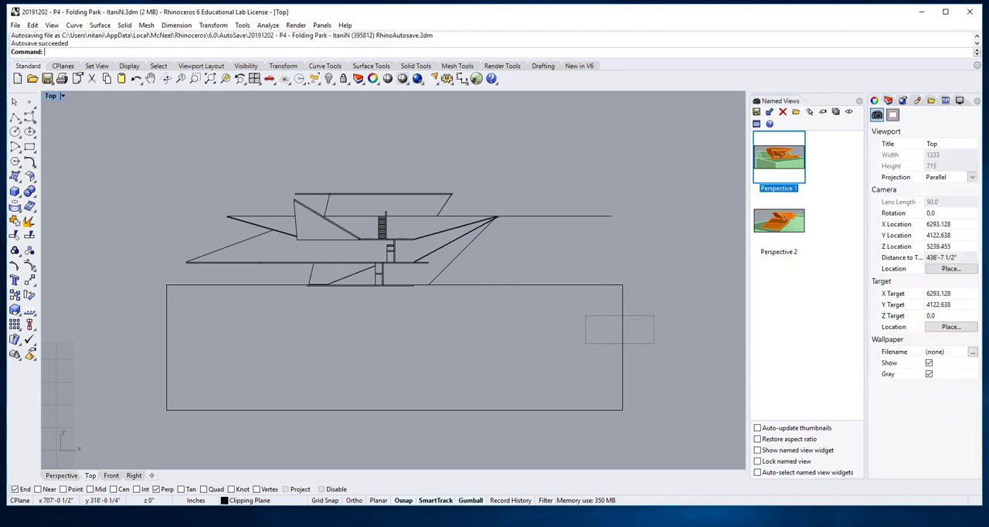
pyautogui.moveTo(586, 343); pyautogui.dragTo(586, 344)
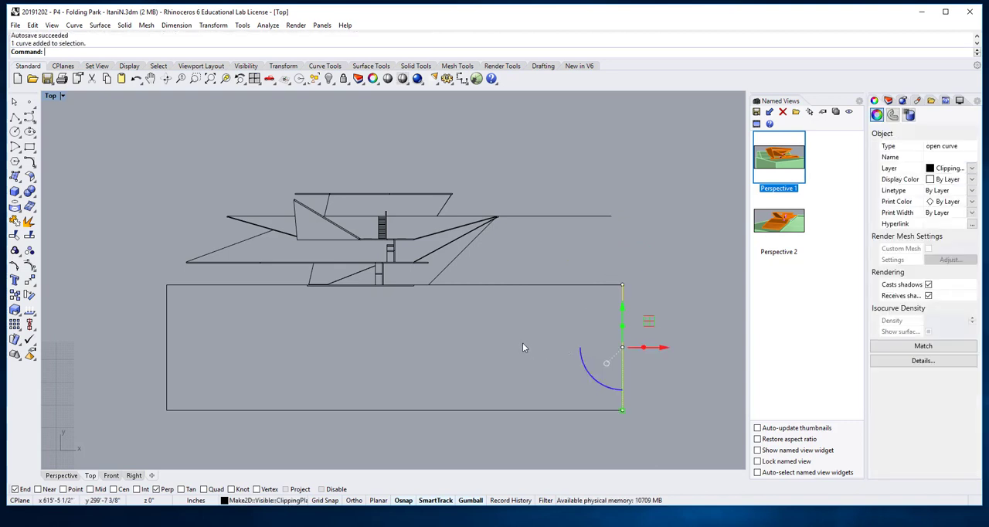
pyautogui.press('Delete')
pyautogui.hotkey('ctrl', 'z')
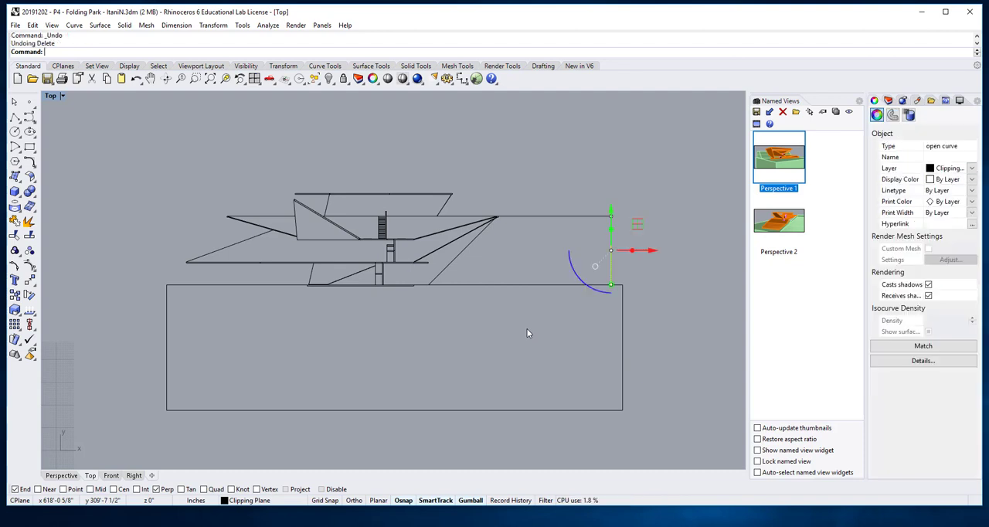
# - Select the long horizontal ground line of the section drawing to check its extent, and clear the selection
pyautogui.click(509, 255)
pyautogui.click(487, 285)
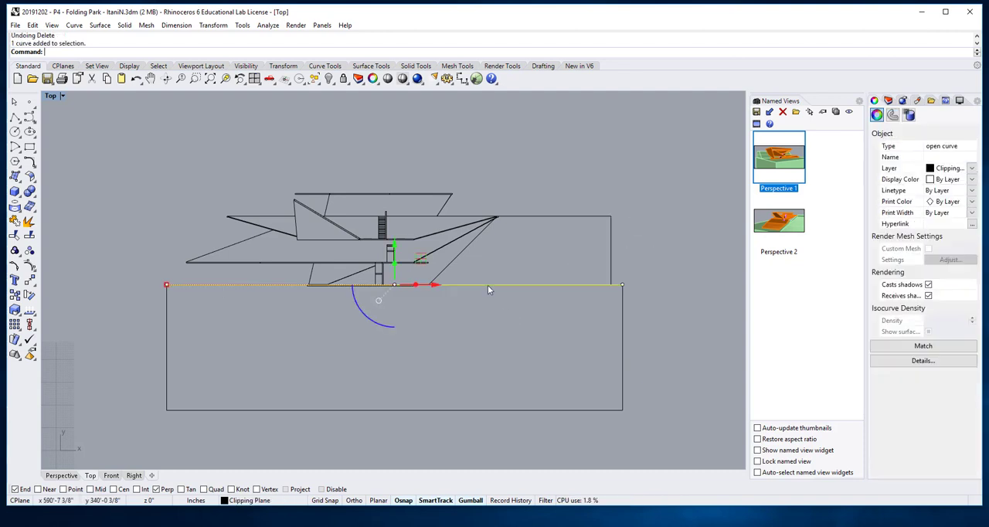
pyautogui.click(492, 308)
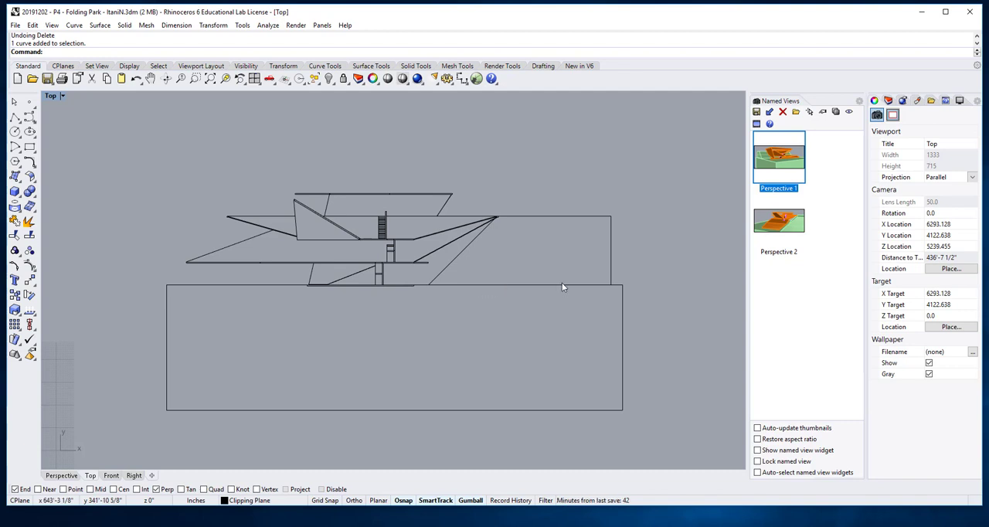
# - Break out a short piece of the long horizontal ground line, between the foot of the slope and the uphill end
pyautogui.click(568, 284)
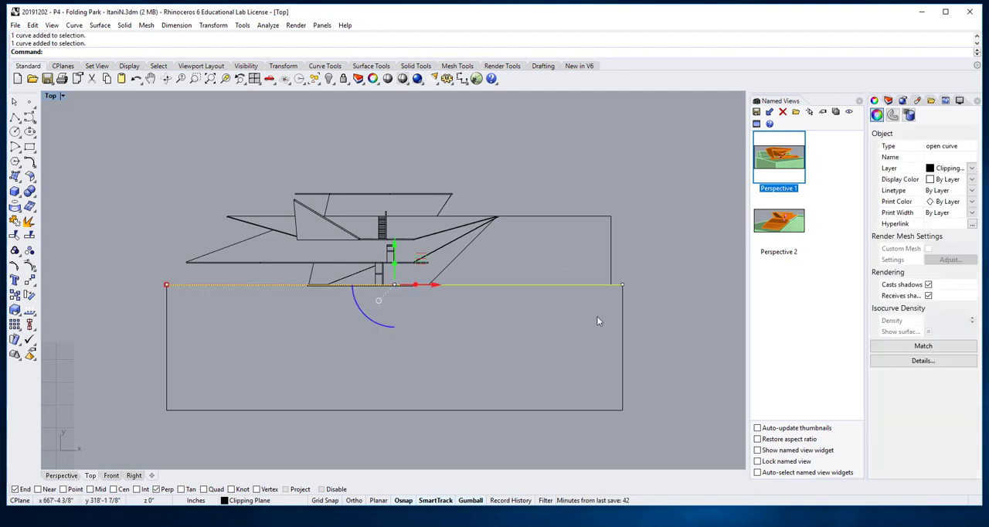
pyautogui.click(569, 321)
pyautogui.write('Br')
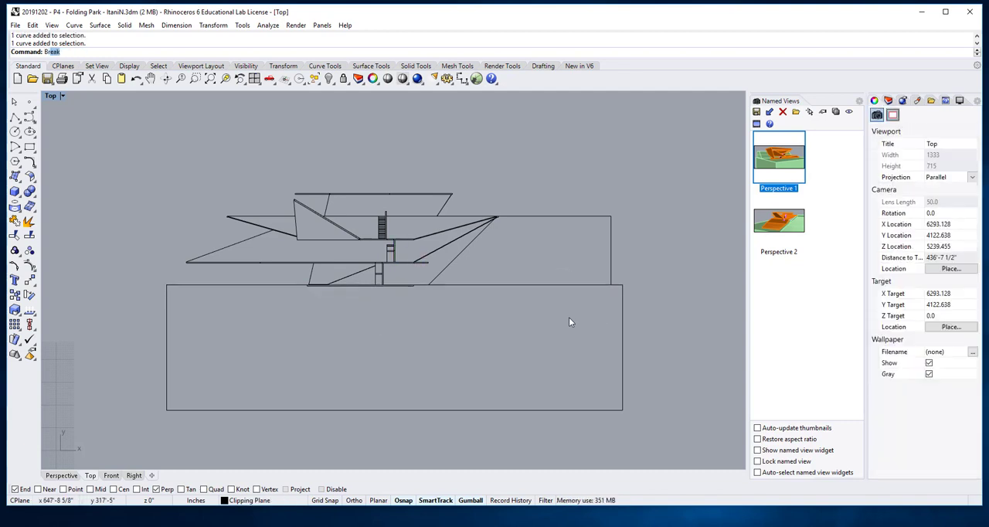
pyautogui.write('eak')
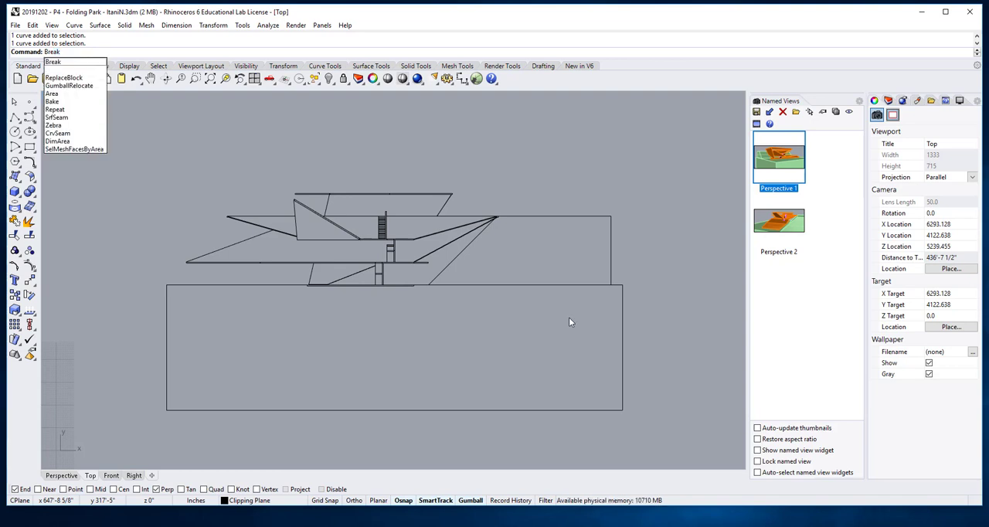
pyautogui.press('Return')
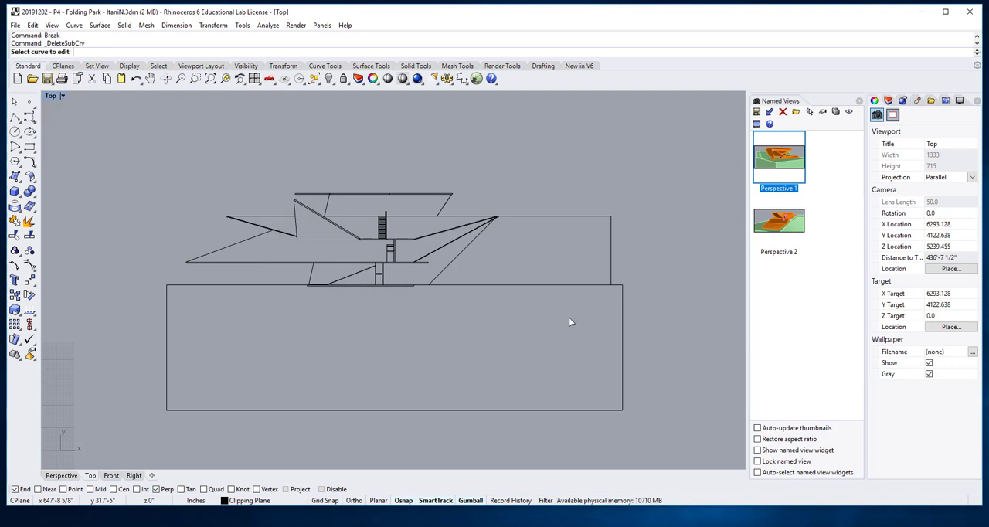
pyautogui.click(498, 286)
pyautogui.click(539, 285)
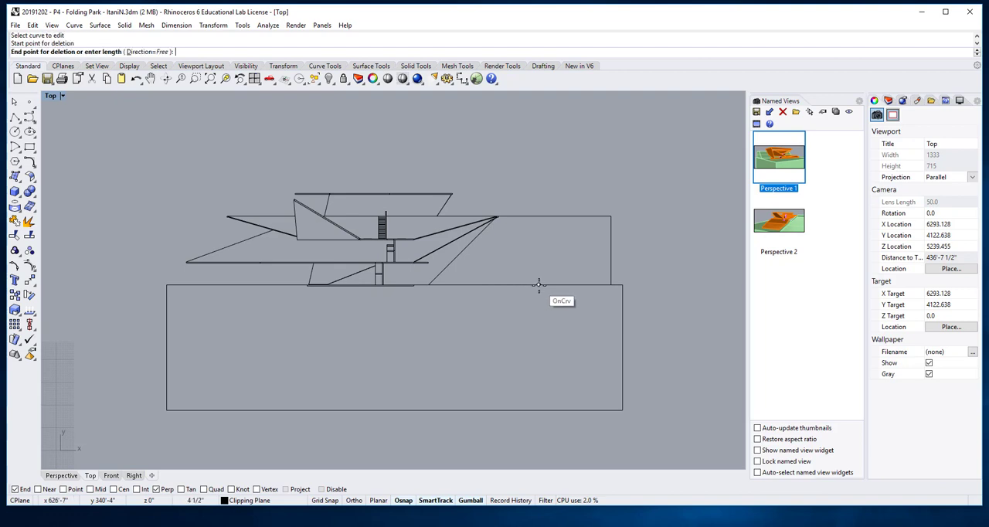
pyautogui.click(574, 295)
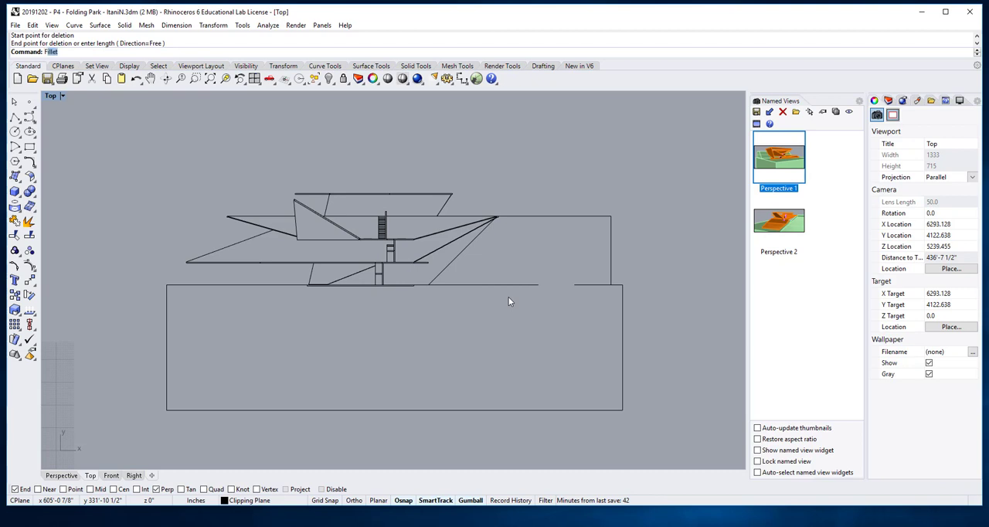
# - Fillet the sloped ground line with the lower ground line at radius 0 so they end in a clean corner
pyautogui.press('Return')
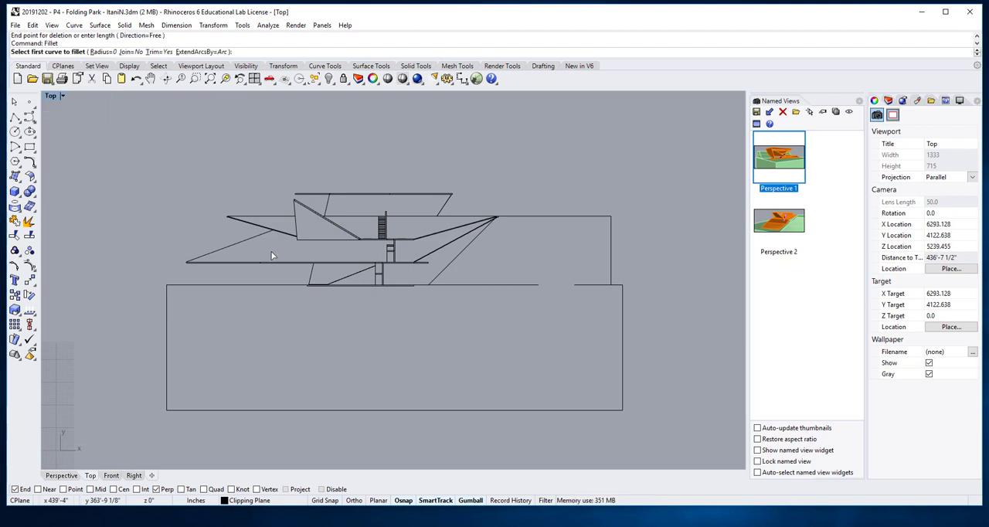
pyautogui.click(435, 279)
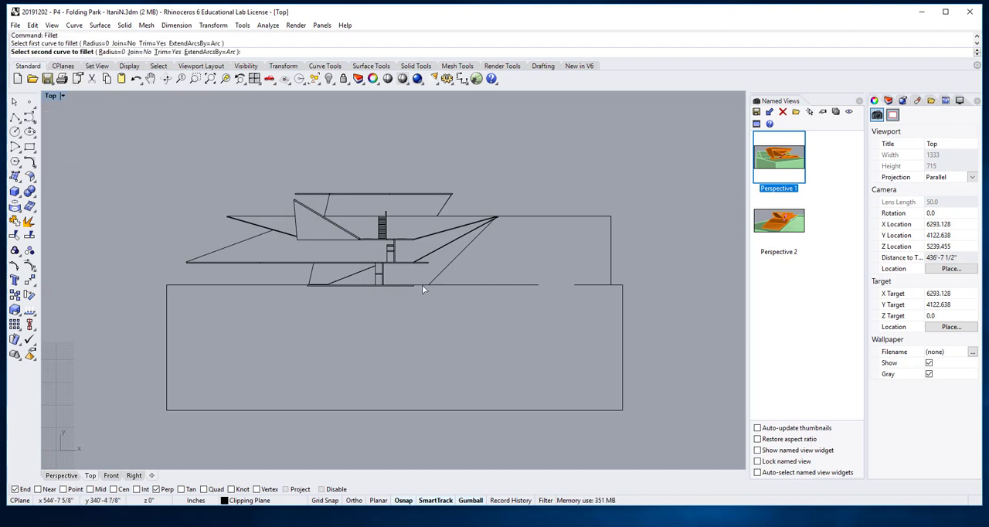
pyautogui.click(422, 284)
# - Fillet the upper ground line with the outer vertical edge at radius 0, and delete the two leftover segments inside the uphill corner
pyautogui.press('Return')
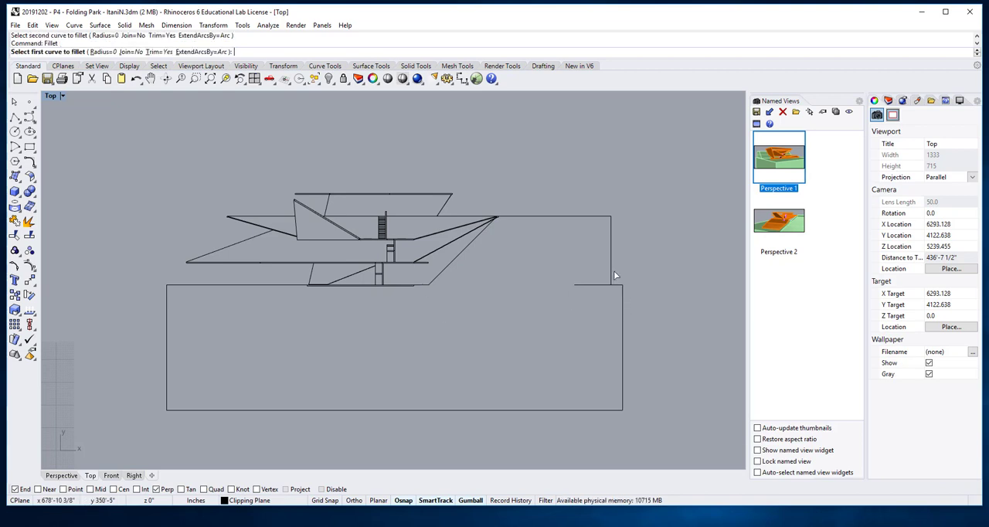
pyautogui.click(593, 218)
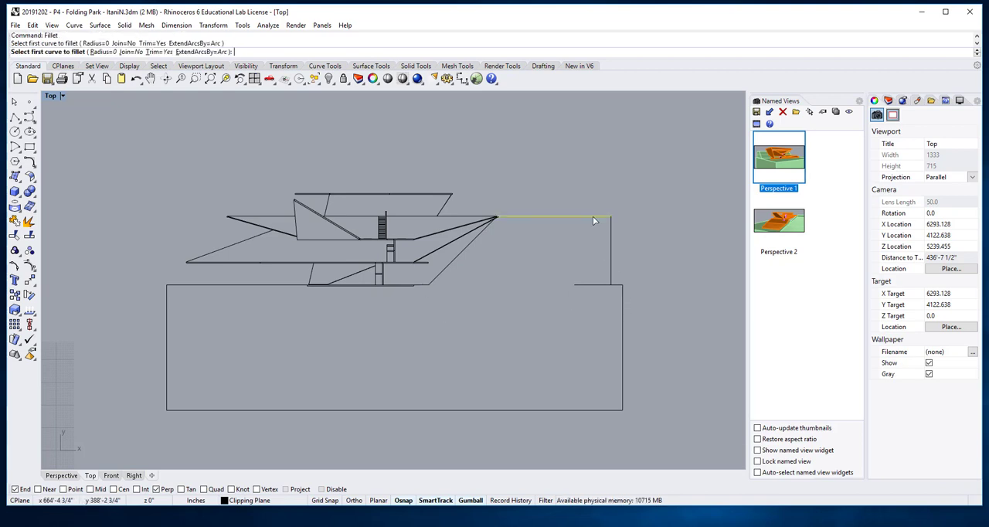
pyautogui.click(621, 306)
pyautogui.press('Return')
pyautogui.press('Escape')
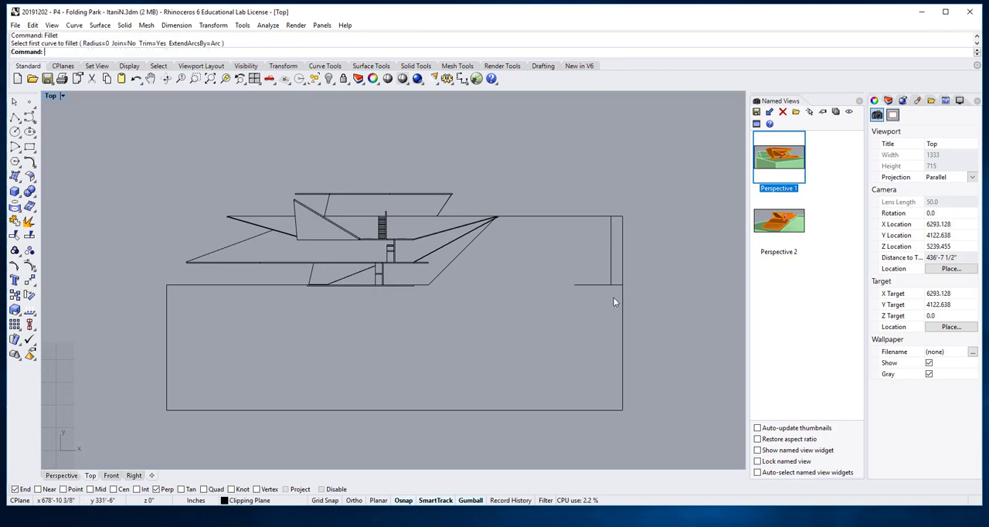
pyautogui.moveTo(614, 297); pyautogui.dragTo(597, 263)
pyautogui.press('Delete')
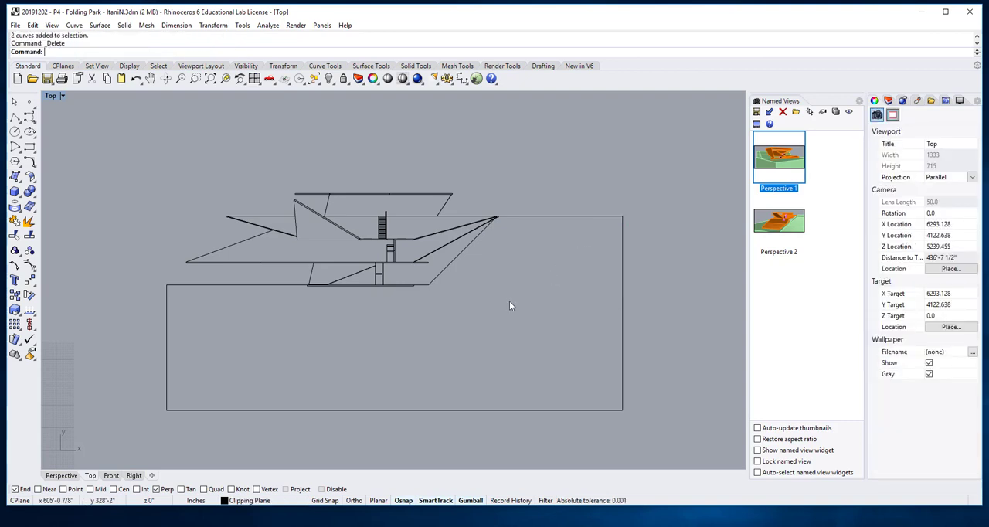
# - Examine the floor slab and stair linework of the section drawing for separate line segments, and clear the selection
pyautogui.scroll(3, 349, 302)
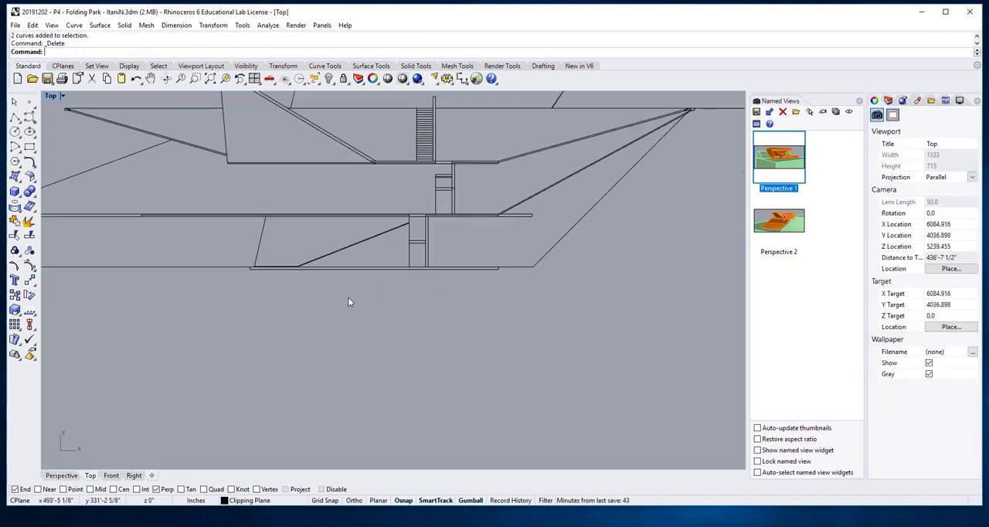
pyautogui.scroll(3, 540, 208)
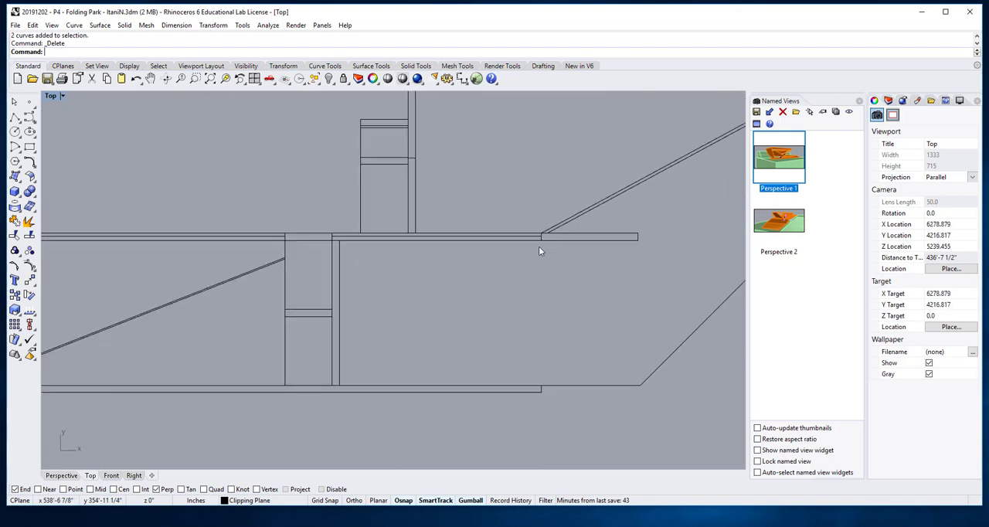
pyautogui.click(261, 236)
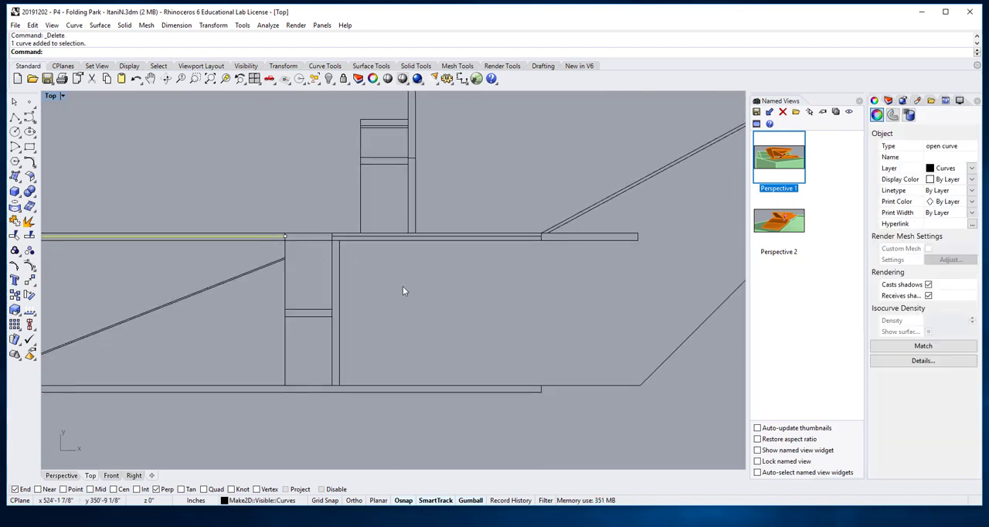
pyautogui.scroll(-5, 409, 292)
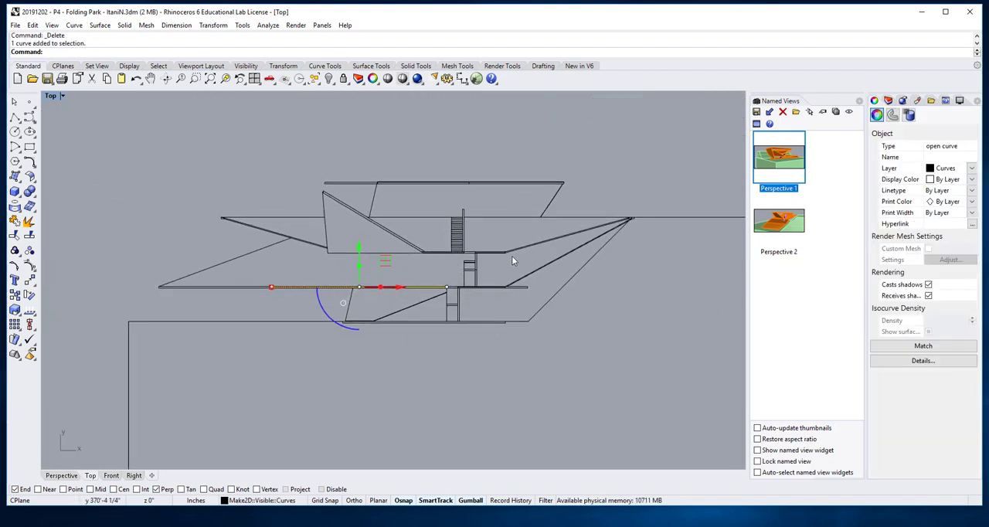
pyautogui.scroll(3, 458, 261)
pyautogui.scroll(4, 541, 260)
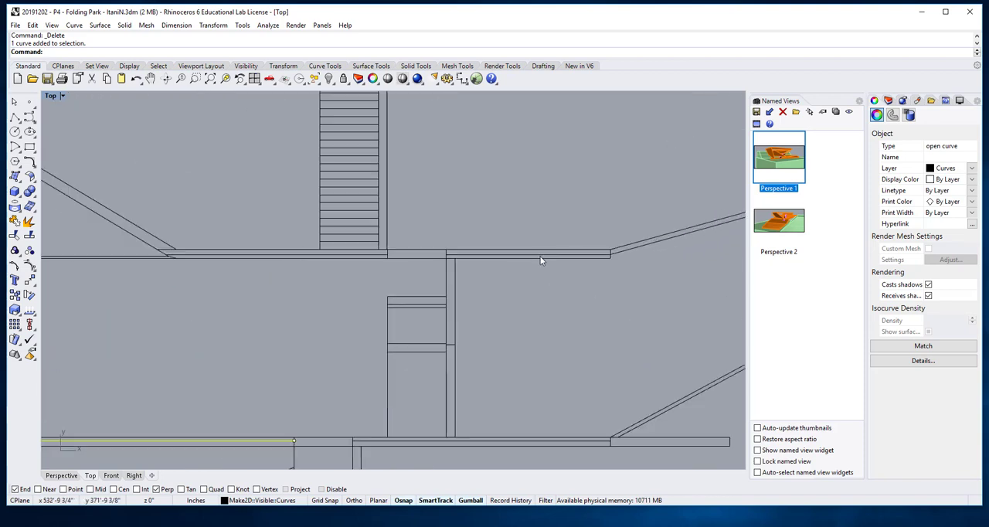
pyautogui.scroll(-10, 539, 263)
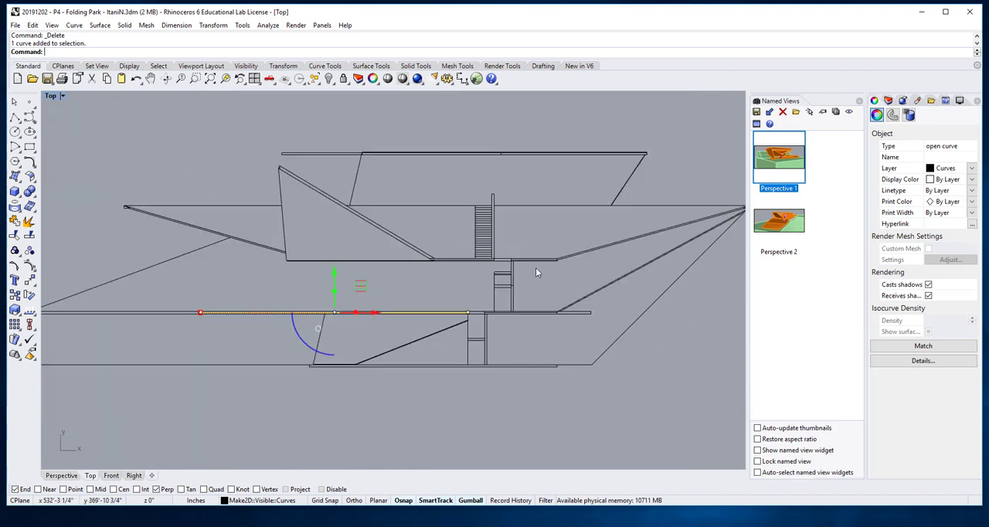
pyautogui.click(548, 363)
# - Move the whole section drawing in line with and below the earlier linework drawing under the model, and switch to the Perspective view
pyautogui.scroll(-8, 557, 249)
pyautogui.moveTo(557, 250); pyautogui.dragTo(397, 211, button='right')
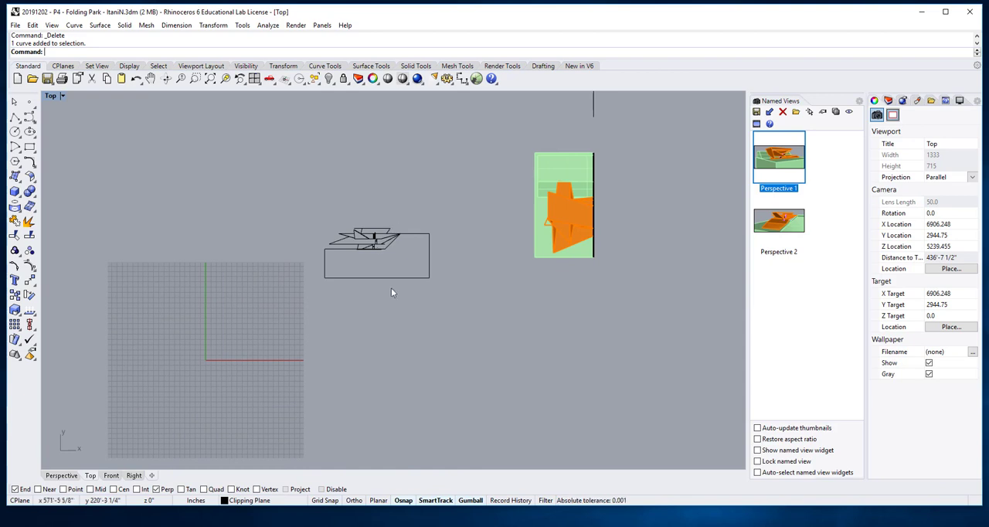
pyautogui.moveTo(278, 194); pyautogui.dragTo(463, 332)
pyautogui.scroll(-4, 463, 332)
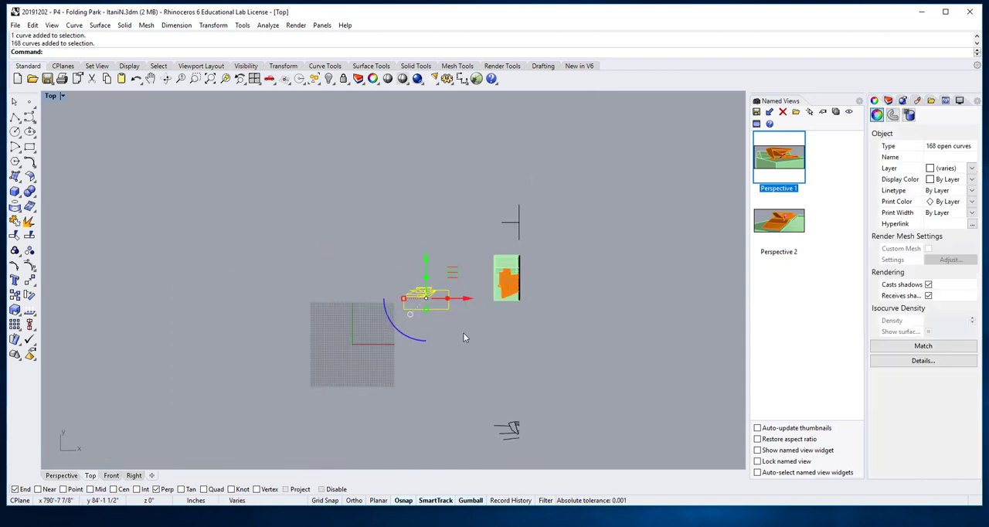
pyautogui.scroll(-2, 459, 347)
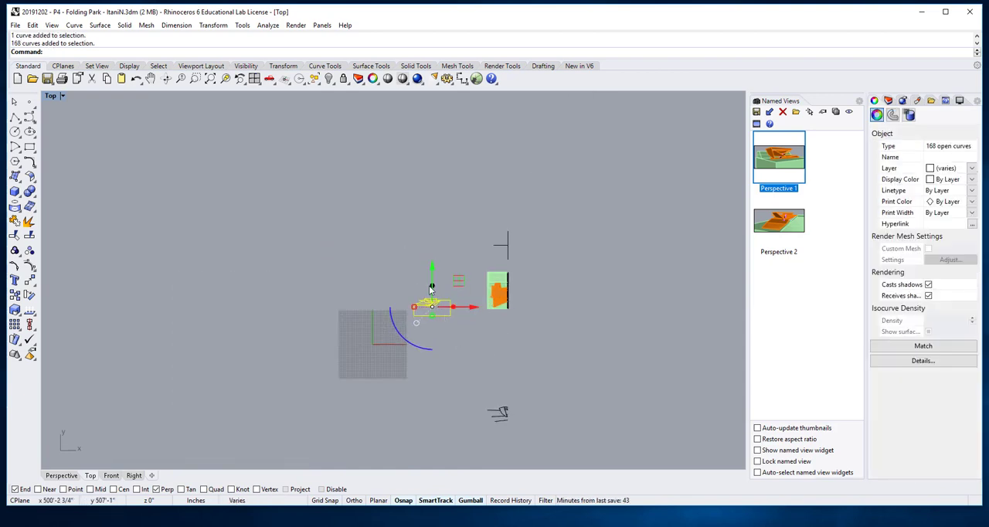
pyautogui.scroll(-3, 466, 364)
pyautogui.moveTo(466, 364); pyautogui.dragTo(475, 288, button='right')
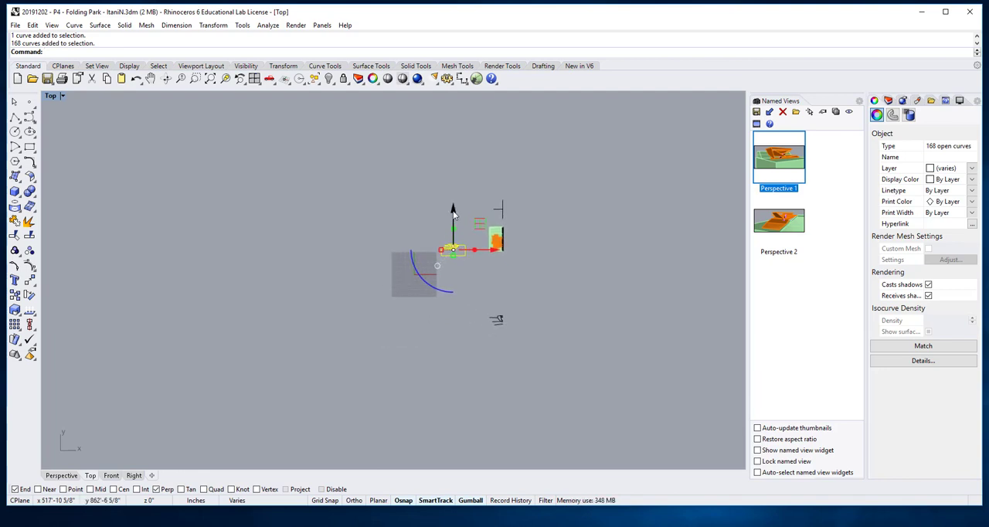
pyautogui.moveTo(460, 214); pyautogui.dragTo(460, 325)
pyautogui.moveTo(498, 371); pyautogui.dragTo(537, 368)
pyautogui.click(598, 269)
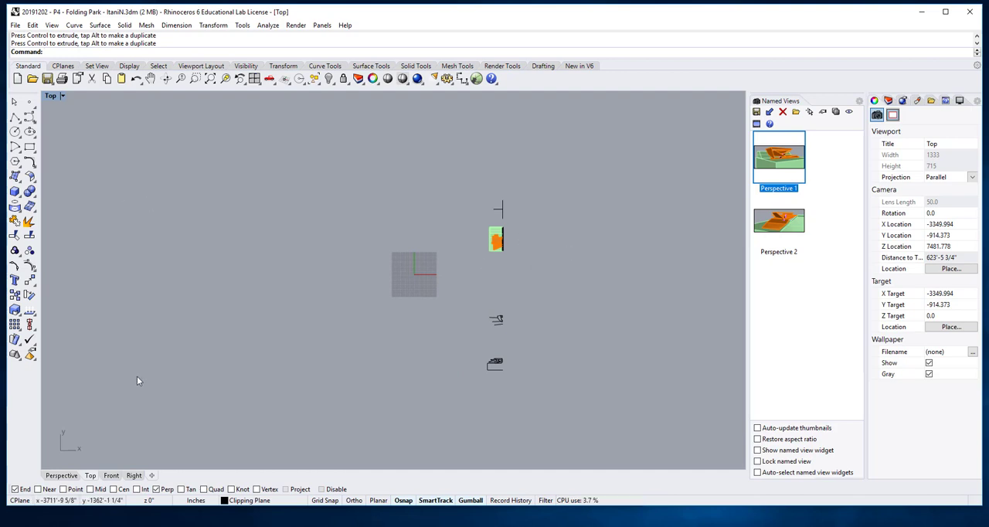
pyautogui.click(62, 476)
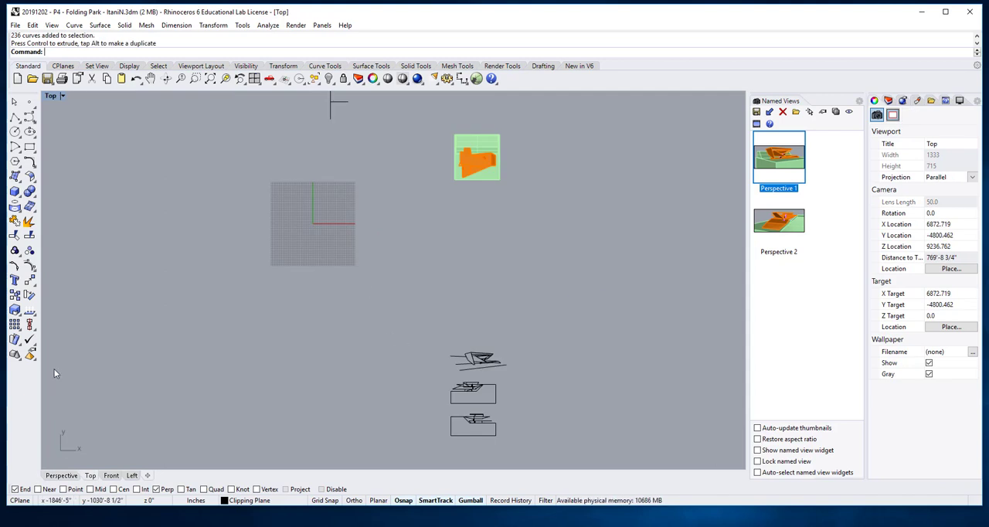
# - Select the three 2D drawings below the model and move them together in the positive X direction
pyautogui.moveTo(426, 225); pyautogui.dragTo(393, 293, button='right')
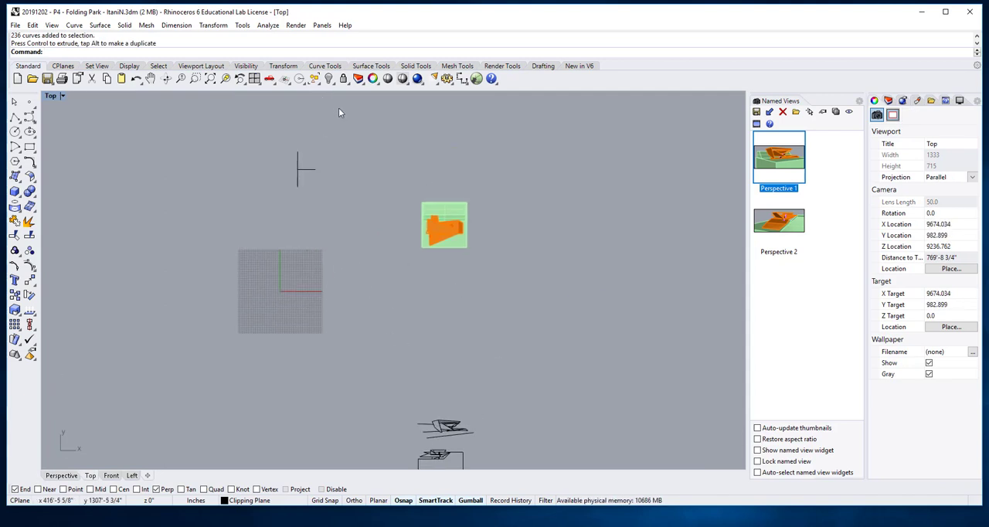
pyautogui.click(298, 183)
pyautogui.scroll(-4, 393, 375)
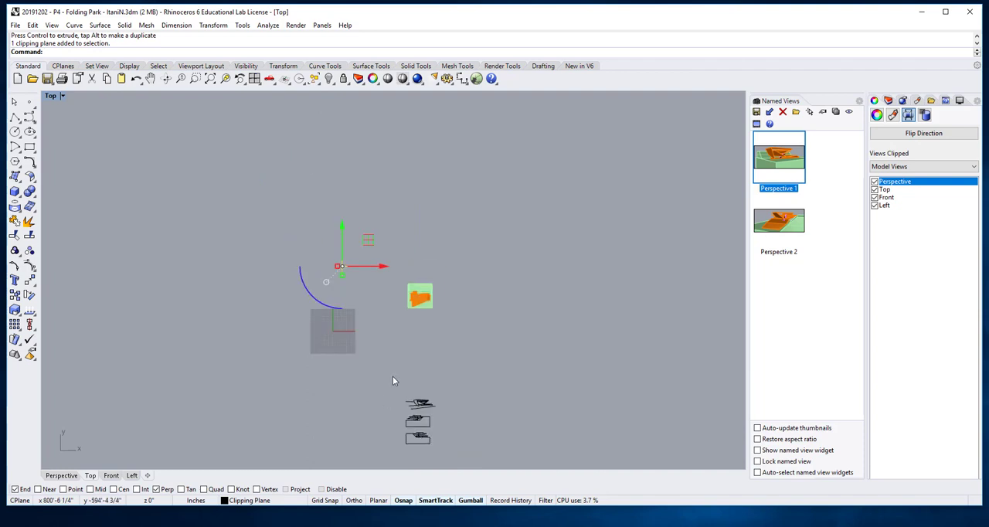
pyautogui.moveTo(382, 360); pyautogui.dragTo(490, 449)
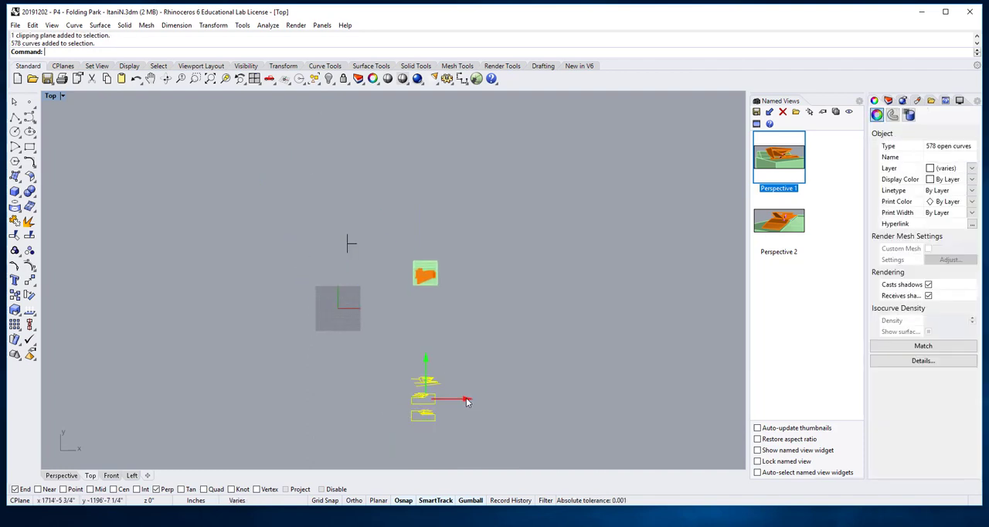
pyautogui.moveTo(467, 399); pyautogui.dragTo(581, 402)
# - Rotate the clipping plane 90 degrees in the Top view
pyautogui.scroll(3, 367, 247)
pyautogui.scroll(1, 367, 247)
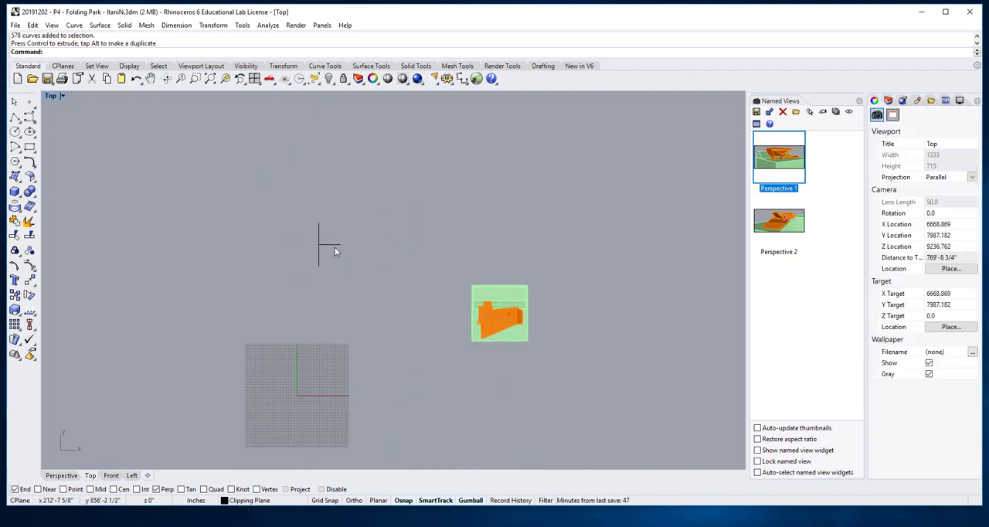
pyautogui.click(335, 246)
pyautogui.click(301, 288)
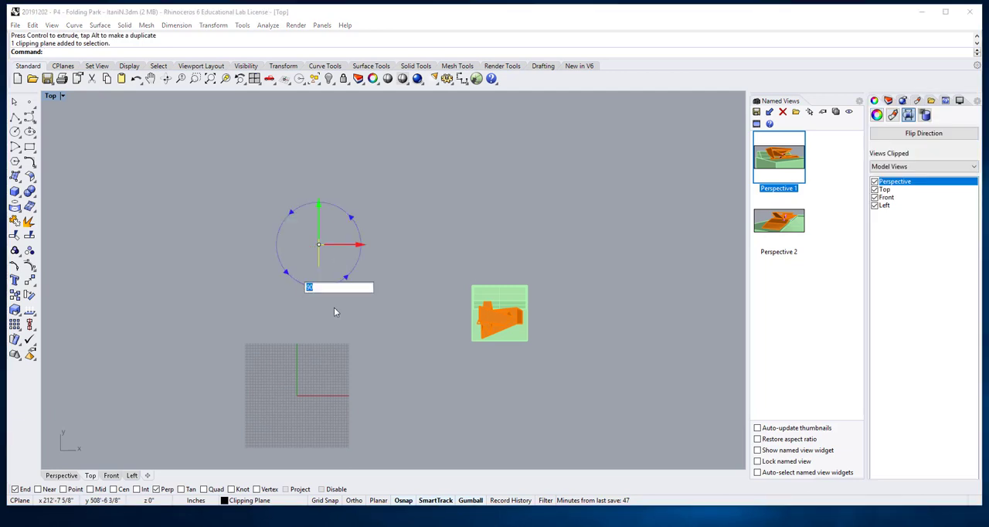
pyautogui.write('90')
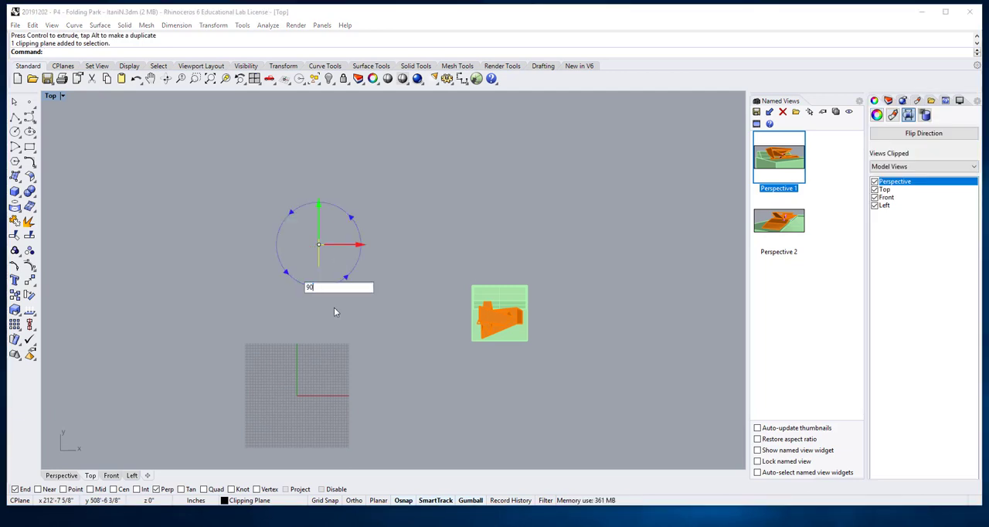
pyautogui.press('Return')
pyautogui.click(337, 307)
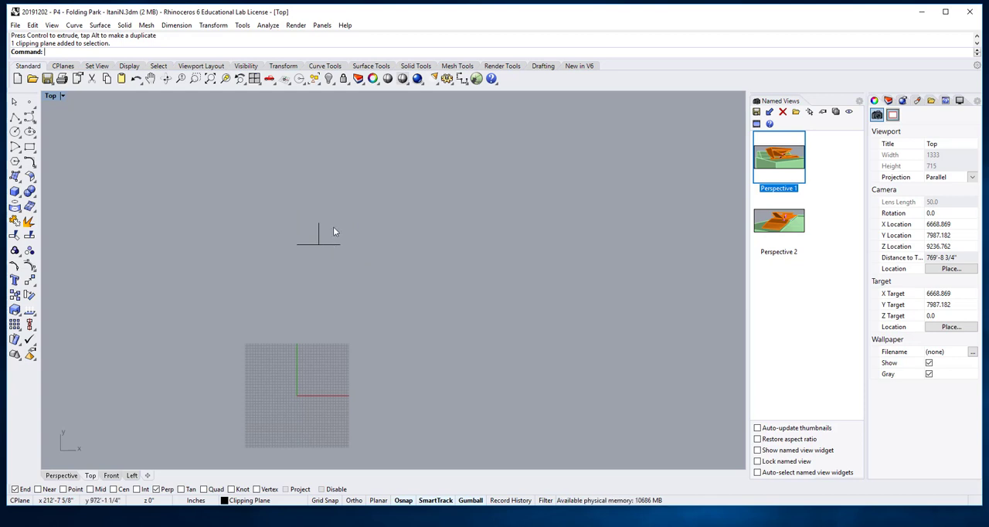
# - Flip the clipping plane's direction and move it along Y so it cuts through the middle of the model
pyautogui.click(327, 244)
pyautogui.click(906, 137)
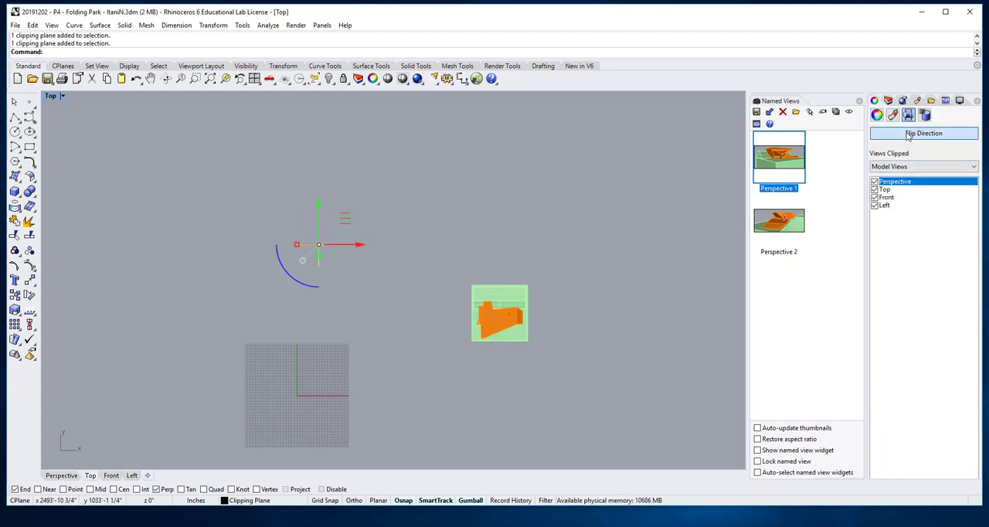
pyautogui.moveTo(316, 214); pyautogui.dragTo(323, 277)
pyautogui.click(448, 220)
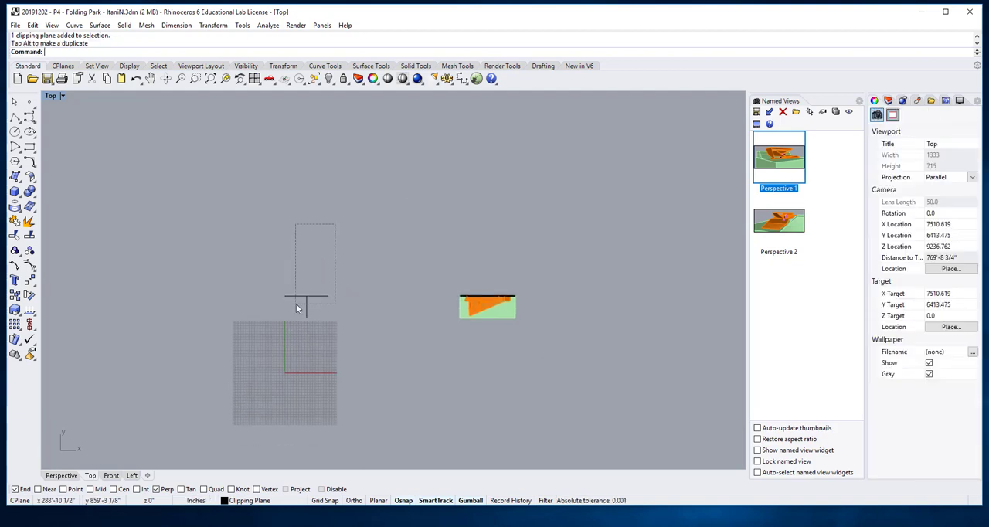
# - Move the clipping plane about 567 feet along X toward the model
pyautogui.click(298, 298)
pyautogui.moveTo(347, 297); pyautogui.dragTo(448, 299)
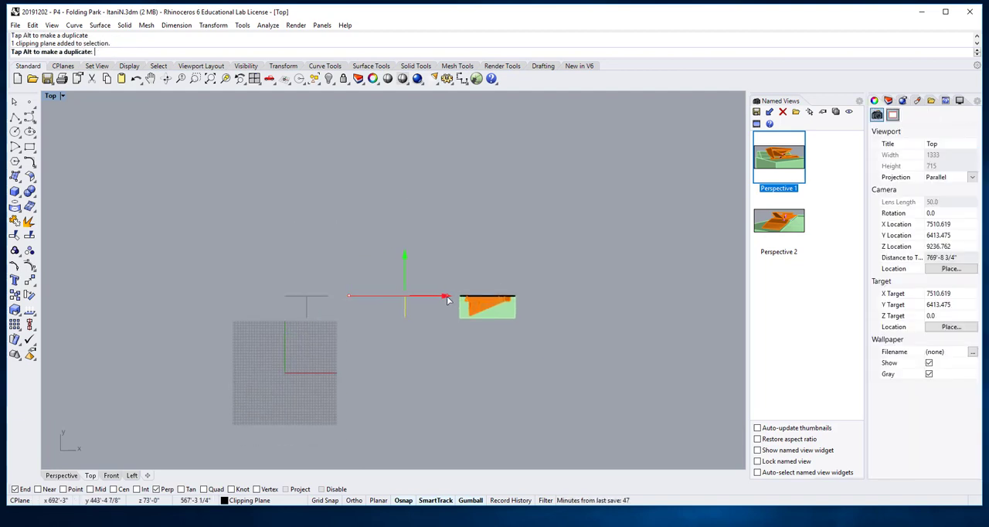
pyautogui.click(480, 351)
pyautogui.scroll(6, 480, 351)
pyautogui.moveTo(480, 349); pyautogui.dragTo(467, 344, button='right')
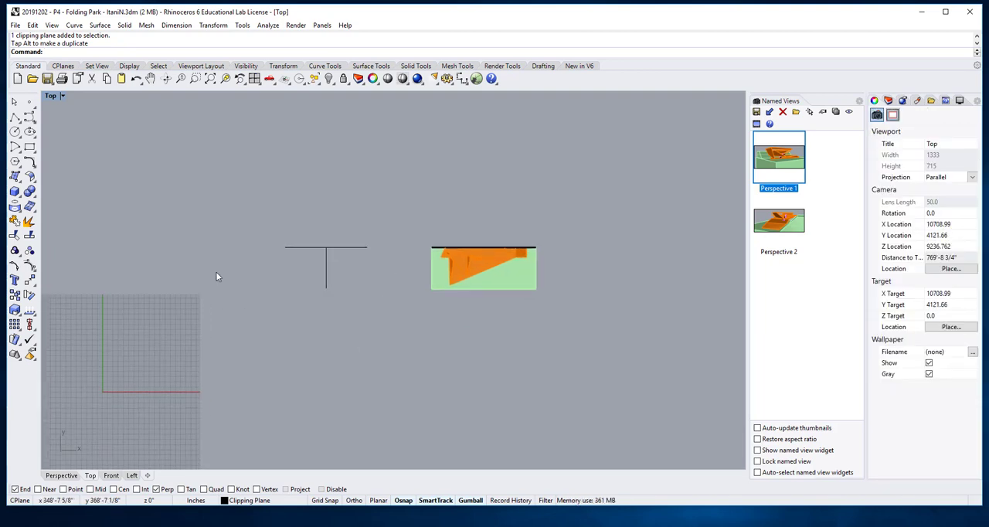
# - Look over the clipped model and the earlier 2D section drawings in the Top view
pyautogui.scroll(6, 543, 261)
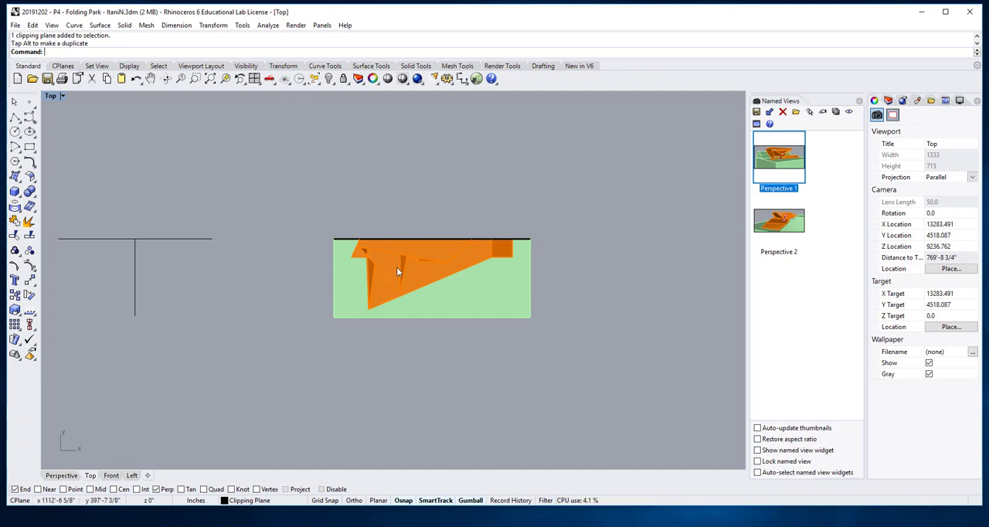
pyautogui.scroll(-10, 411, 334)
pyautogui.moveTo(416, 343); pyautogui.dragTo(386, 180, button='right')
pyautogui.scroll(10, 574, 334)
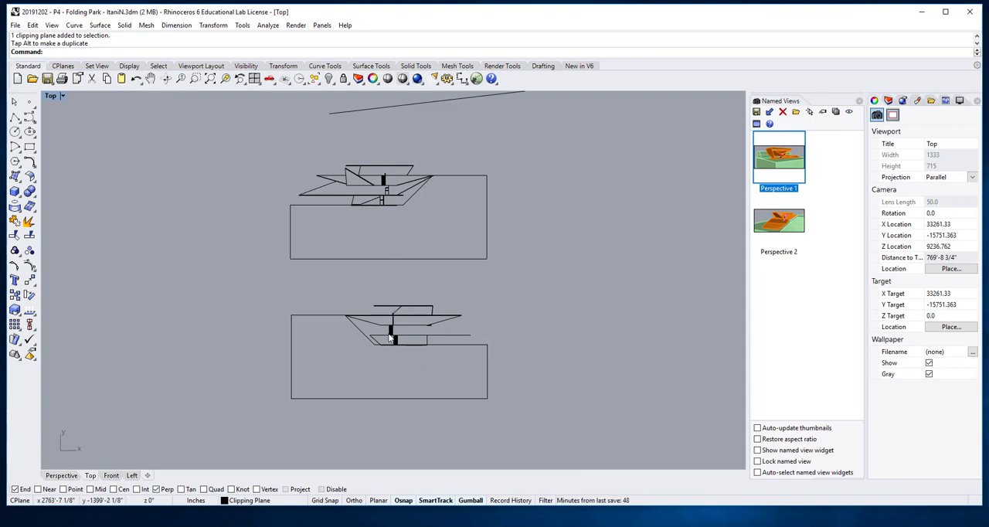
pyautogui.moveTo(211, 129); pyautogui.dragTo(426, 271, button='right')
pyautogui.scroll(-18, 307, 191)
pyautogui.scroll(6, 309, 166)
pyautogui.moveTo(309, 166); pyautogui.dragTo(353, 278, button='right')
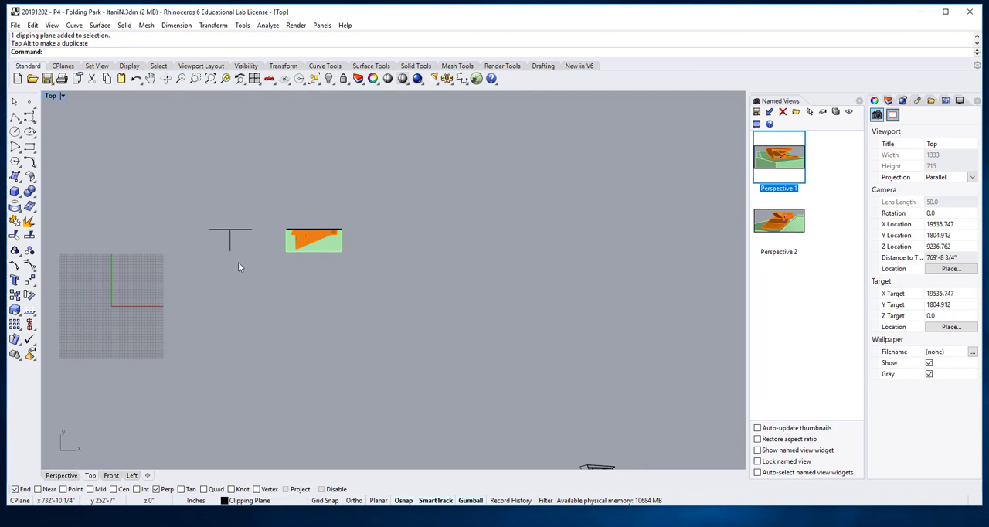
# - Switch to the Perspective view and show the model's cut face in Shaded display mode
pyautogui.click(62, 476)
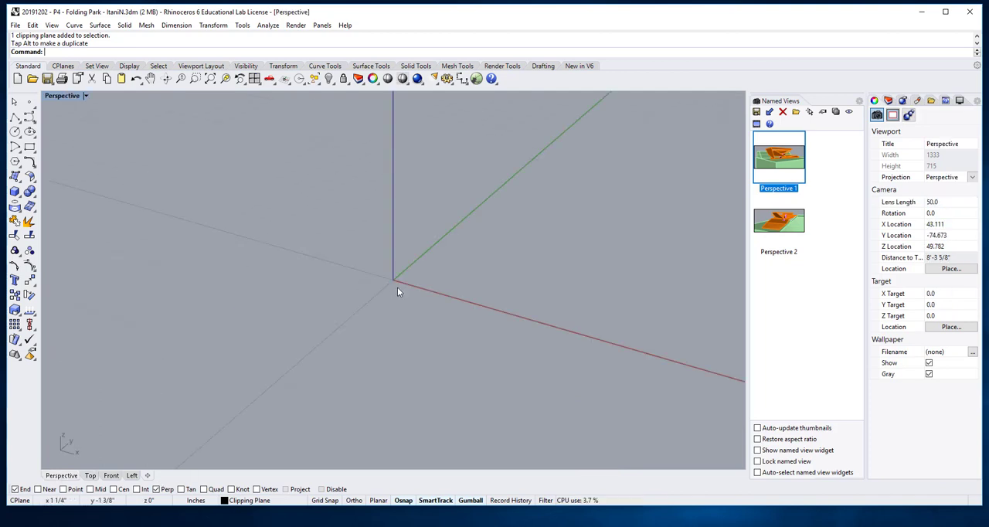
pyautogui.scroll(-10, 432, 276)
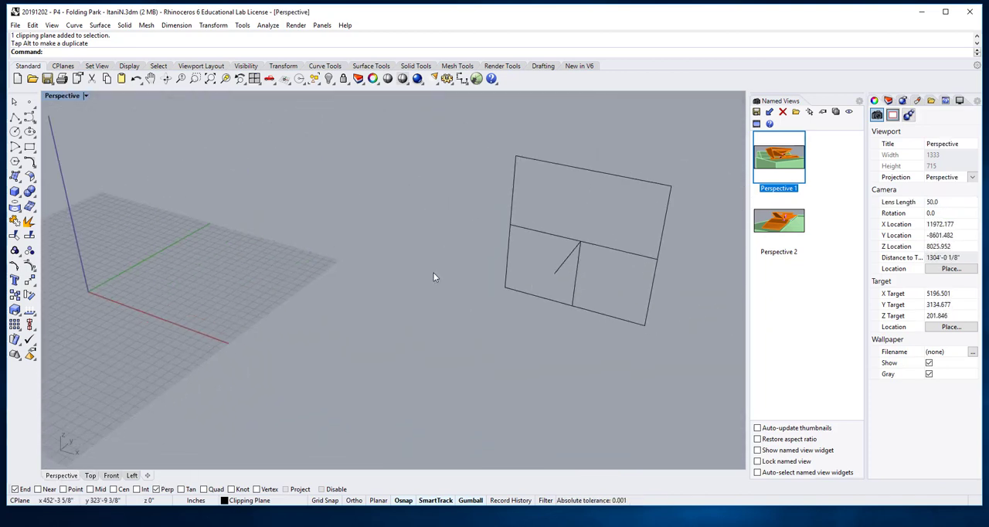
pyautogui.scroll(-10, 434, 277)
pyautogui.moveTo(591, 294); pyautogui.dragTo(530, 330, button='right')
pyautogui.scroll(12, 541, 322)
pyautogui.click(85, 95)
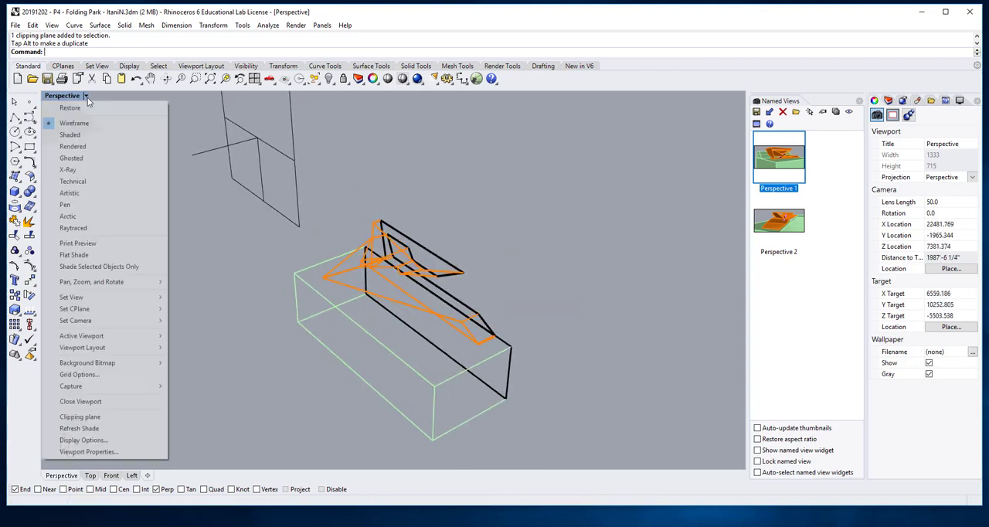
pyautogui.click(87, 136)
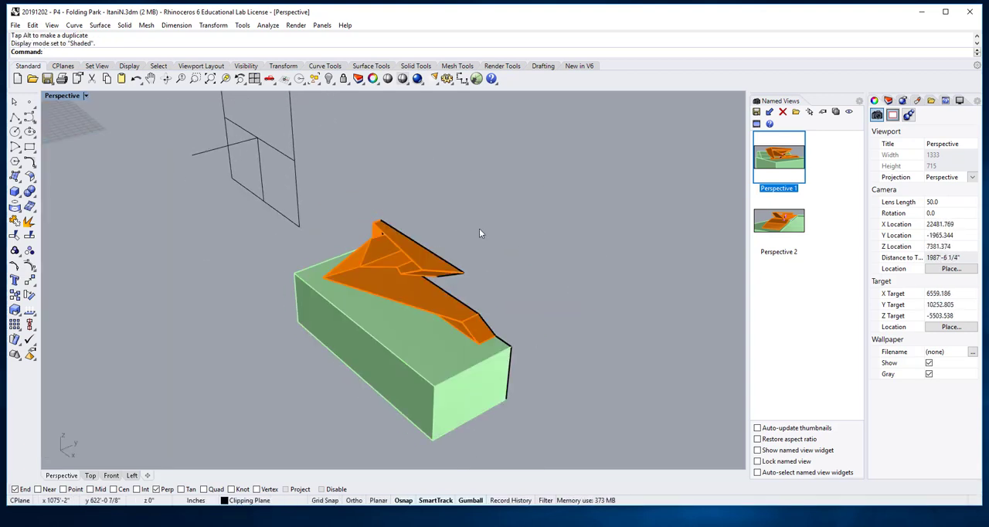
pyautogui.moveTo(479, 232)
pyautogui.keyDown('shift'); pyautogui.mouseDown(button='right')
pyautogui.moveTo(375, 234)
pyautogui.moveTo(378, 213)
pyautogui.moveTo(564, 227)
pyautogui.moveTo(528, 269)
pyautogui.moveTo(496, 223)
pyautogui.moveTo(476, 241)
pyautogui.moveTo(545, 324)
pyautogui.moveTo(540, 314)
pyautogui.mouseUp(button='right'); pyautogui.keyUp('shift')
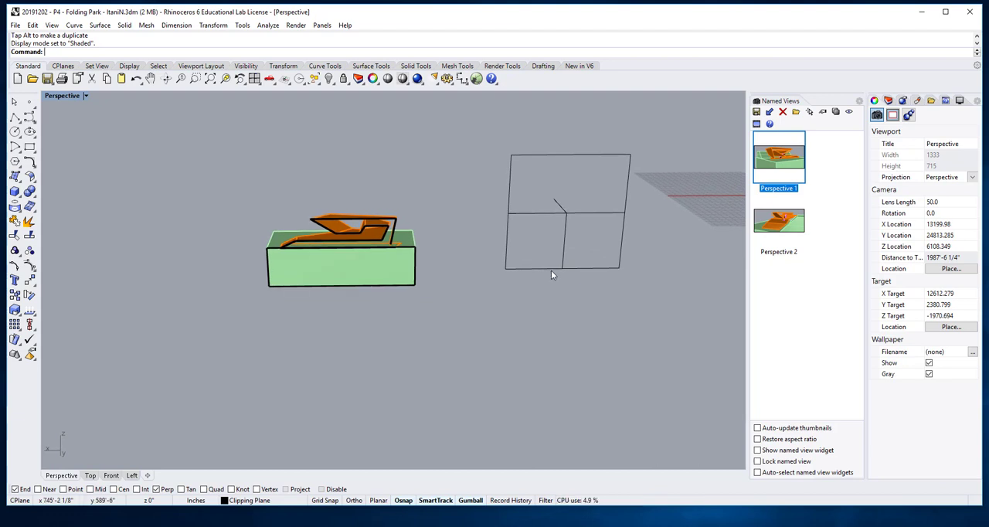
pyautogui.moveTo(551, 269); pyautogui.dragTo(557, 280, button='right')
pyautogui.scroll(6, 454, 269)
pyautogui.moveTo(454, 269); pyautogui.dragTo(482, 248, button='right')
# - Move the clipping plane slightly along Y so that it cuts through the model's upper stair
pyautogui.click(673, 147)
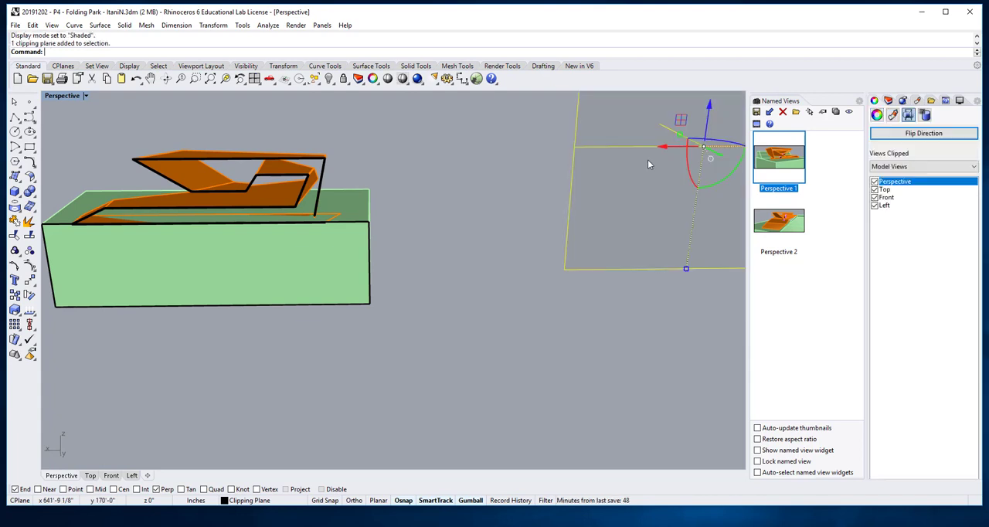
pyautogui.moveTo(719, 158); pyautogui.dragTo(722, 176)
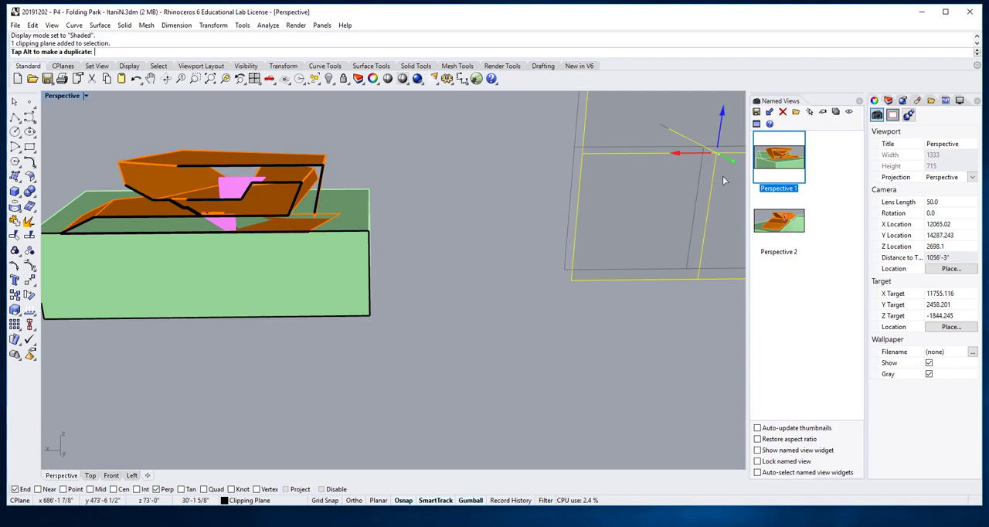
pyautogui.moveTo(723, 176); pyautogui.dragTo(727, 169)
pyautogui.press('Escape')
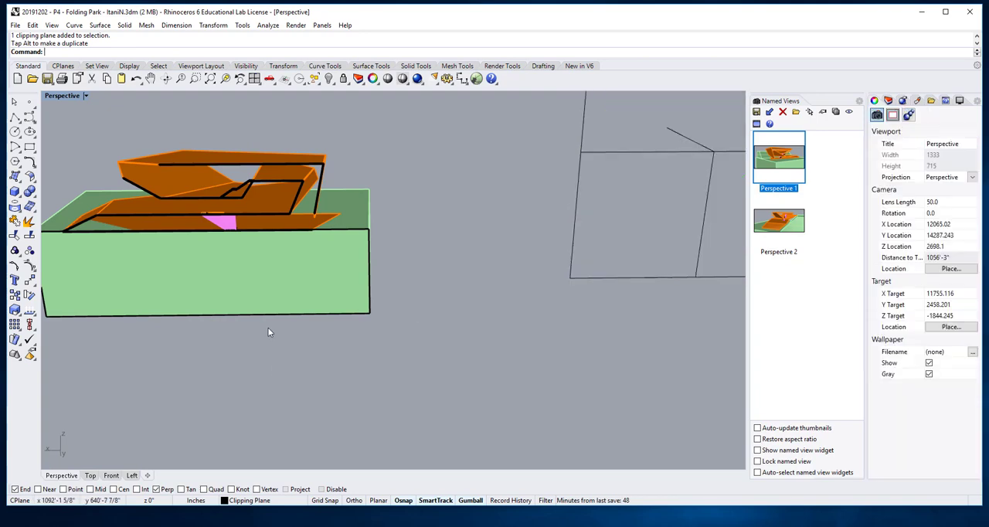
pyautogui.scroll(5, 245, 195)
pyautogui.scroll(-4, 245, 196)
pyautogui.keyDown('shift'); pyautogui.moveTo(246, 196); pyautogui.dragTo(395, 227, button='right'); pyautogui.keyUp('shift')
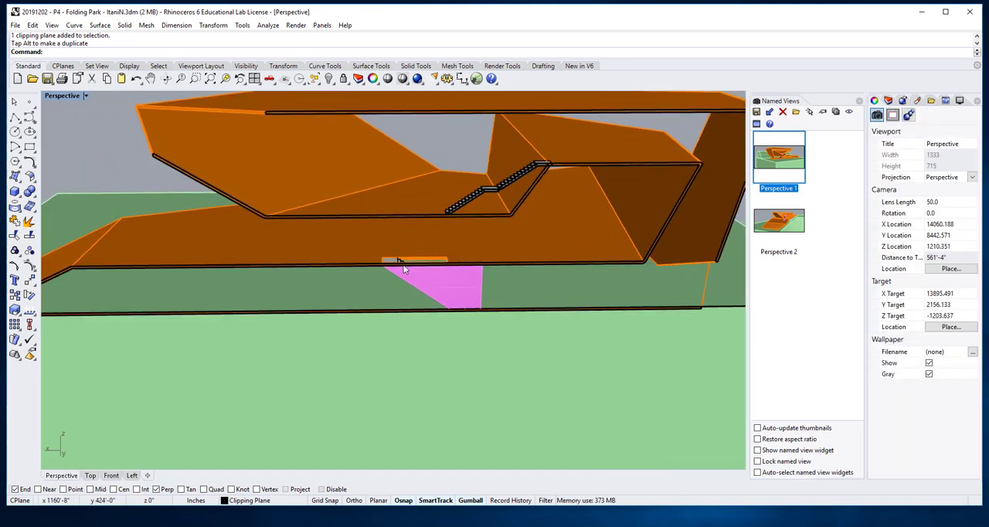
pyautogui.moveTo(406, 283)
pyautogui.mouseDown(button='right')
pyautogui.moveTo(425, 262)
pyautogui.moveTo(421, 271)
pyautogui.mouseUp(button='right')
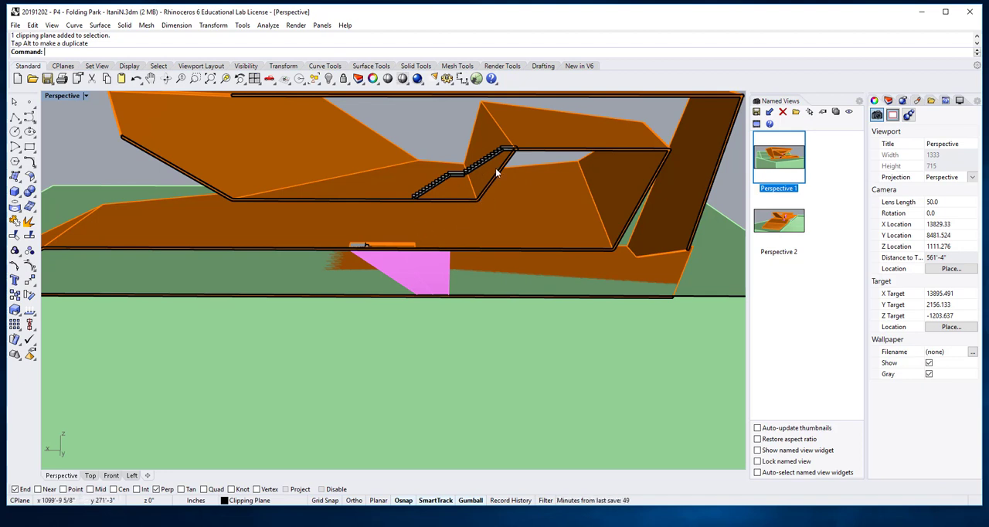
# - Reposition the clipping plane along Y so that the section passes through the model's lower stair
pyautogui.scroll(-4, 495, 168)
pyautogui.moveTo(458, 190); pyautogui.dragTo(496, 211, button='right')
pyautogui.hotkey('ctrl', 'alt', 's')
pyautogui.scroll(-6, 534, 213)
pyautogui.keyDown('shift'); pyautogui.moveTo(569, 205); pyautogui.dragTo(461, 223, button='right'); pyautogui.keyUp('shift')
pyautogui.click(642, 207)
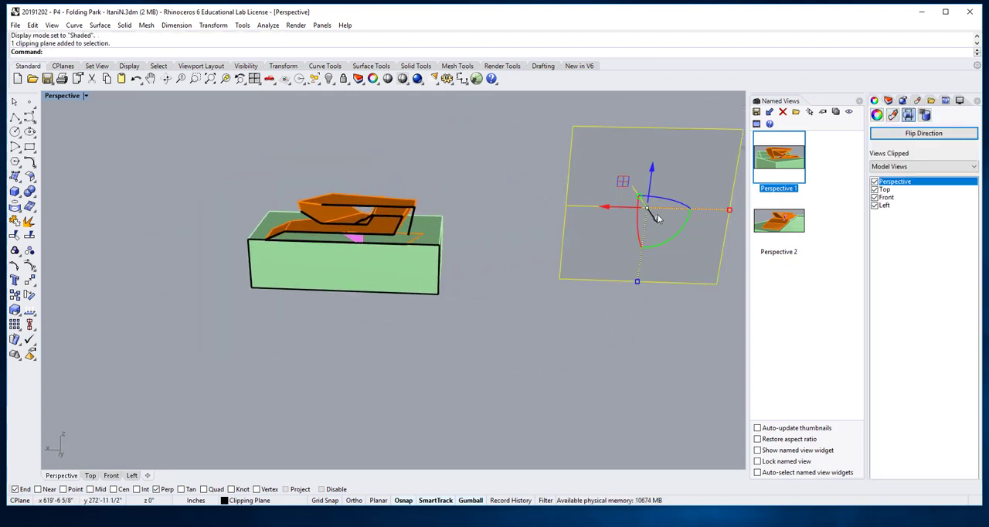
pyautogui.moveTo(655, 223); pyautogui.dragTo(656, 222)
pyautogui.press('Escape')
pyautogui.moveTo(342, 269); pyautogui.dragTo(373, 254, button='right')
pyautogui.scroll(5, 403, 184)
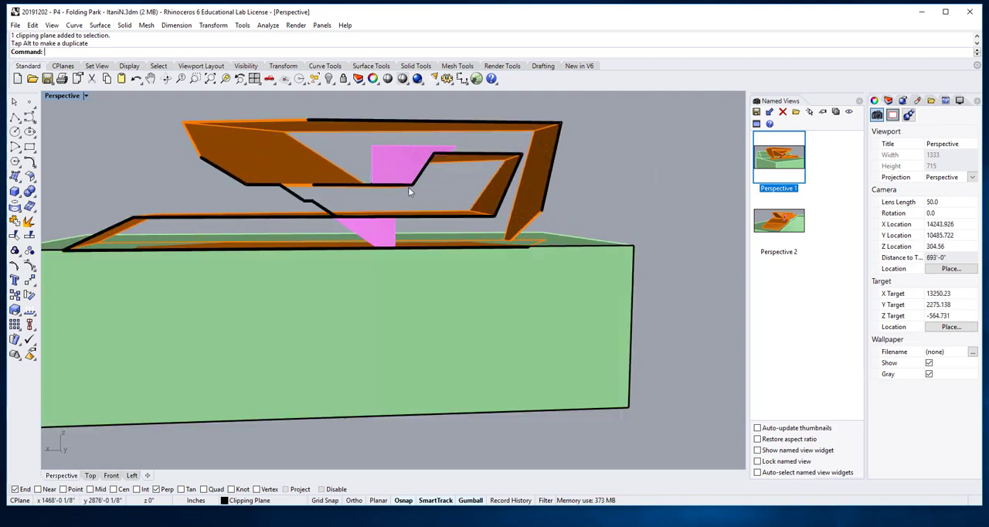
# - Switch to the four-view layout and set the Right viewport to the Back view
pyautogui.scroll(-5, 408, 187)
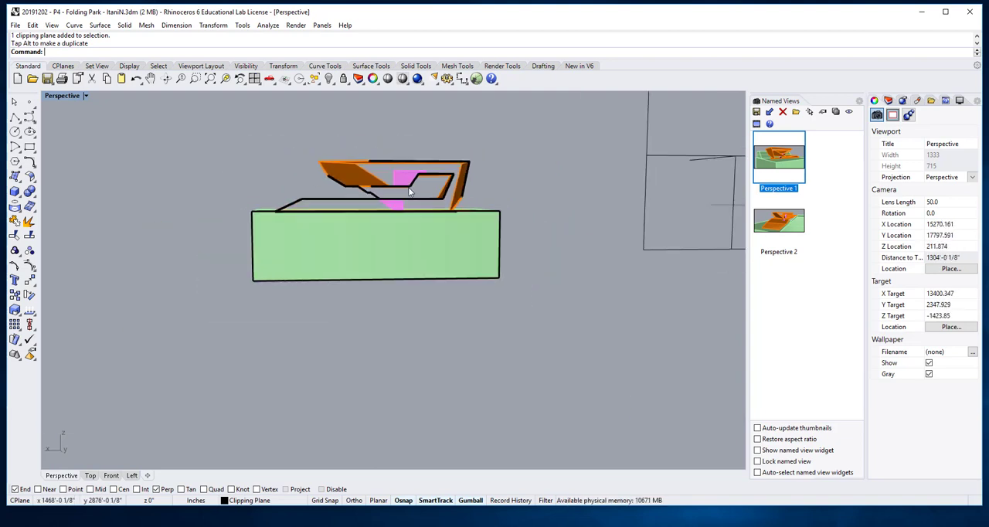
pyautogui.scroll(-4, 446, 329)
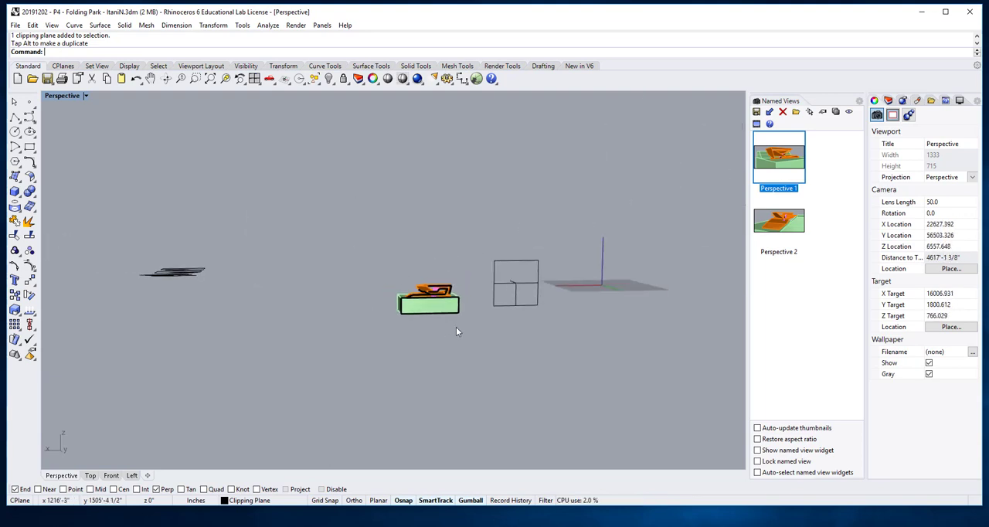
pyautogui.scroll(2, 434, 312)
pyautogui.scroll(1, 434, 312)
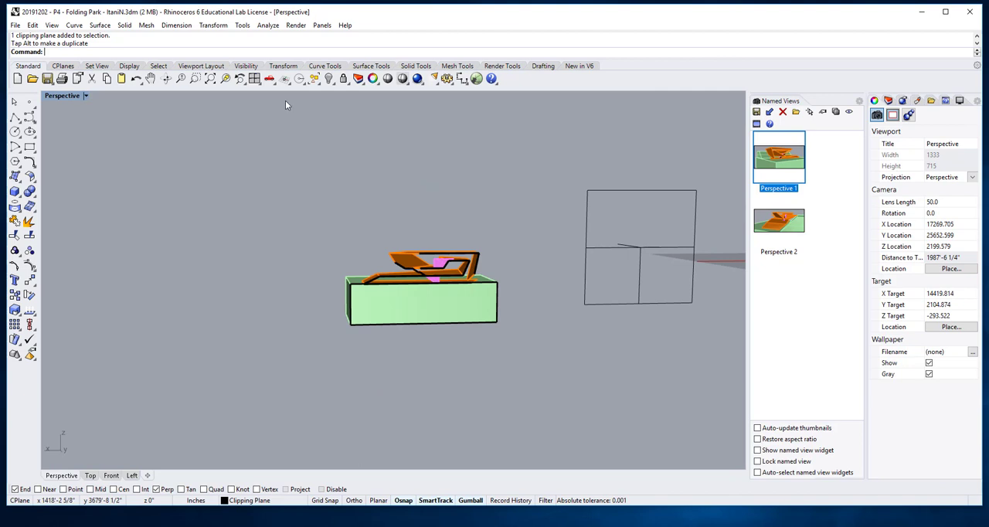
pyautogui.click(254, 78)
pyautogui.click(418, 291)
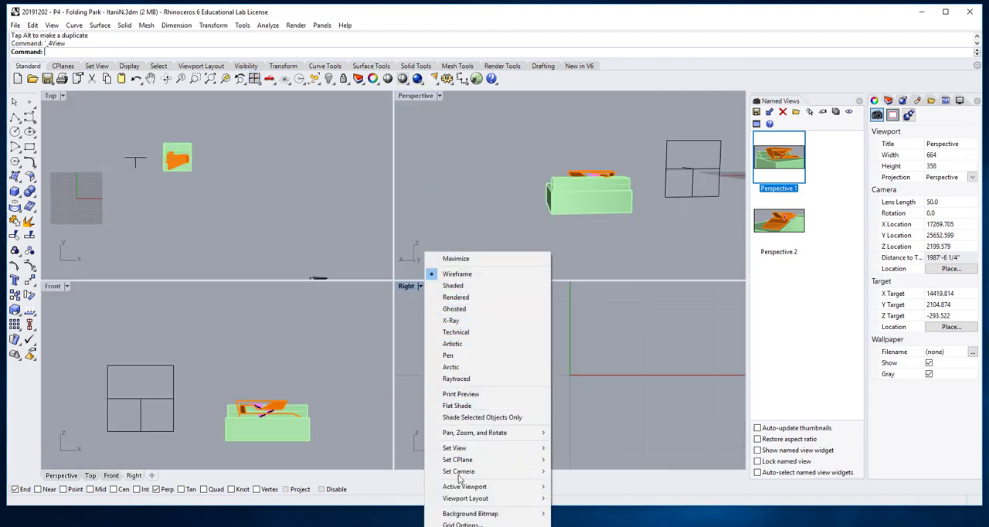
pyautogui.moveTo(455, 451)
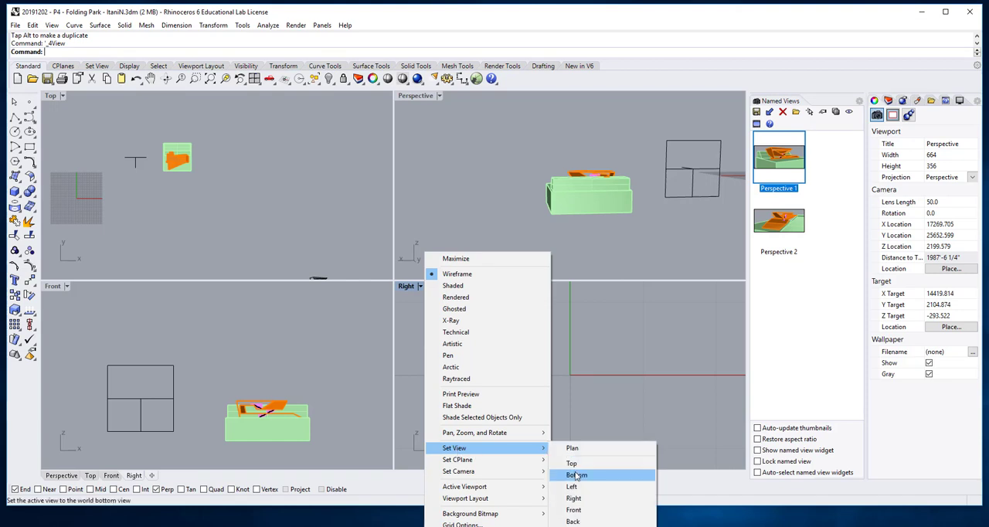
pyautogui.click(575, 522)
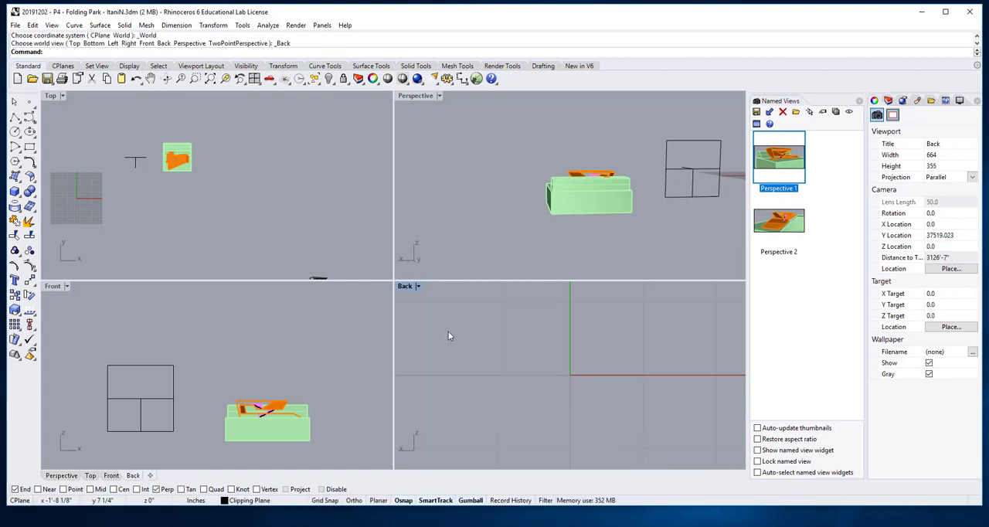
# - Frame the model in the Back viewport and set its display mode to Shaded
pyautogui.scroll(-10, 568, 357)
pyautogui.scroll(-8, 571, 355)
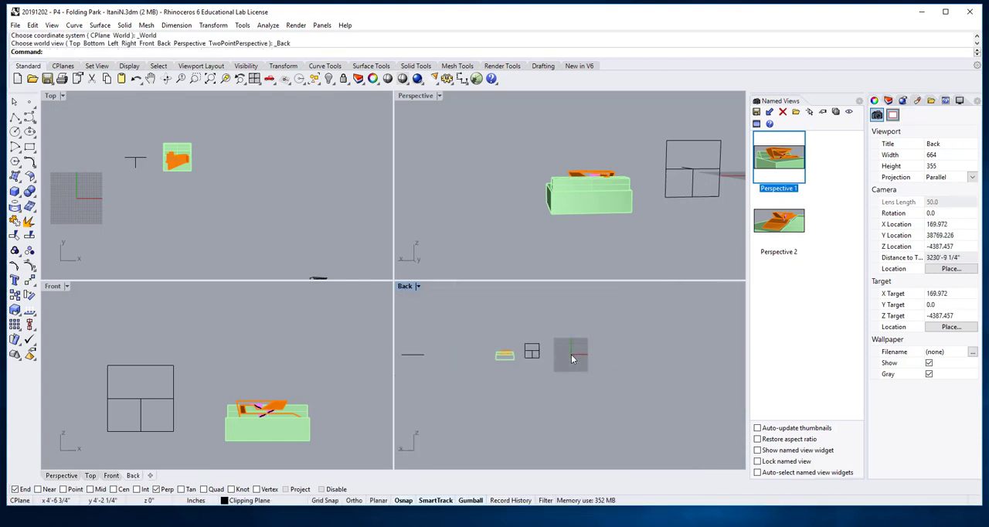
pyautogui.scroll(8, 490, 354)
pyautogui.scroll(15, 522, 360)
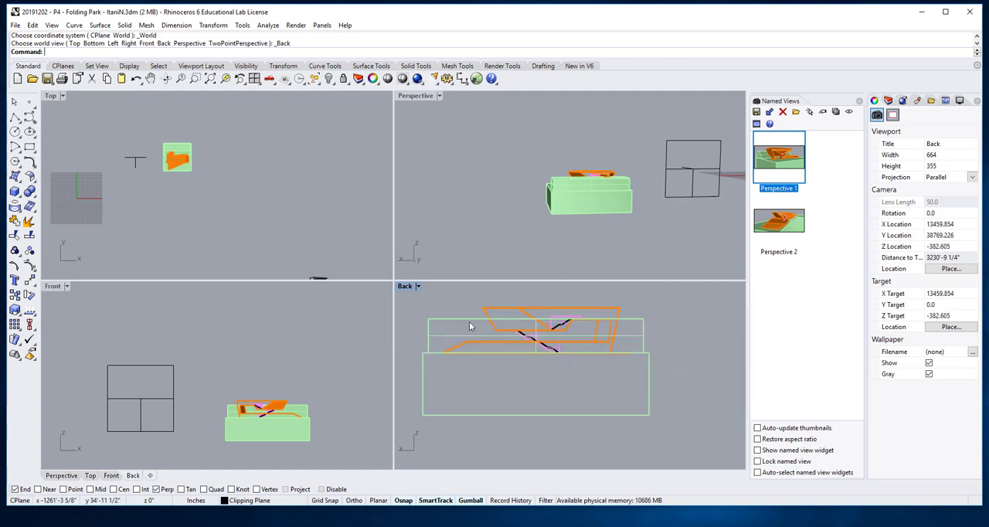
pyautogui.scroll(-3, 473, 328)
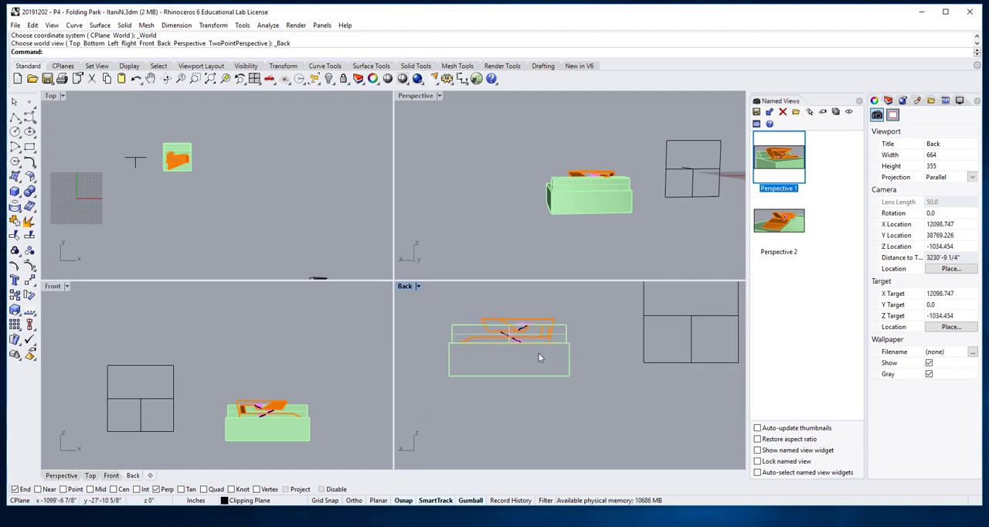
pyautogui.click(417, 285)
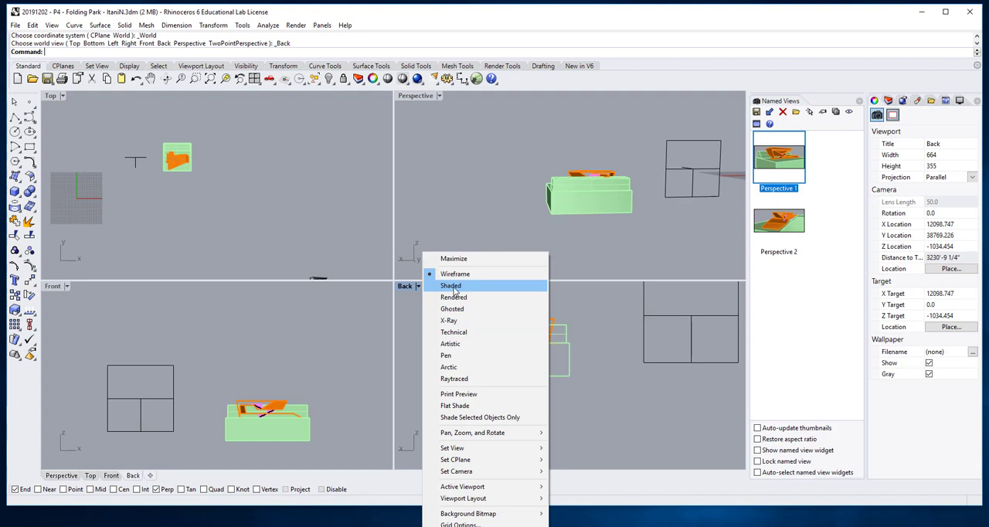
pyautogui.click(452, 286)
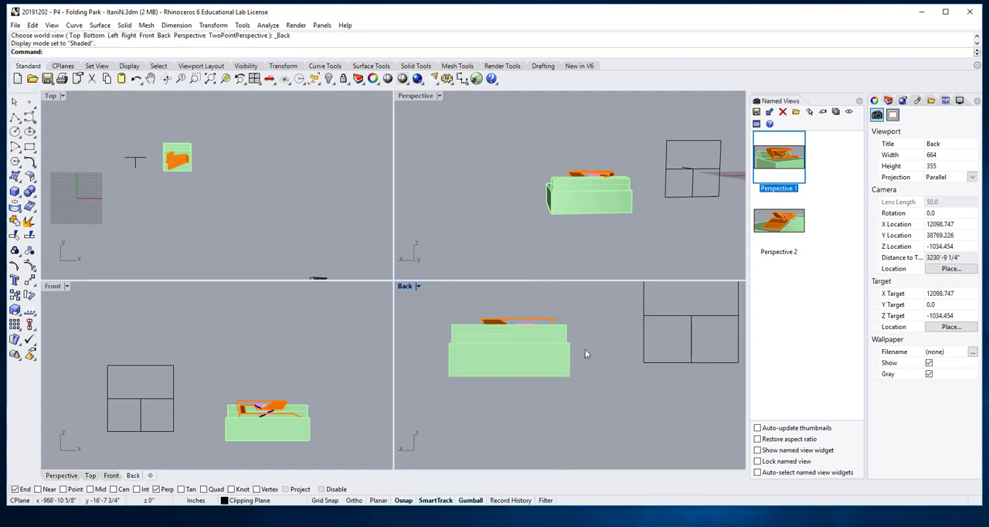
# - Enable the clipping plane's cut for the Back view
pyautogui.click(663, 340)
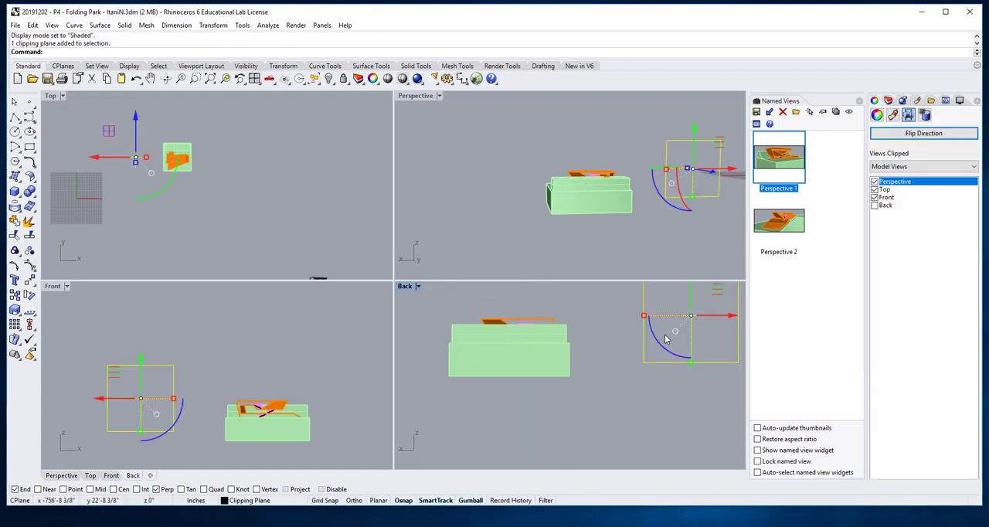
pyautogui.click(875, 205)
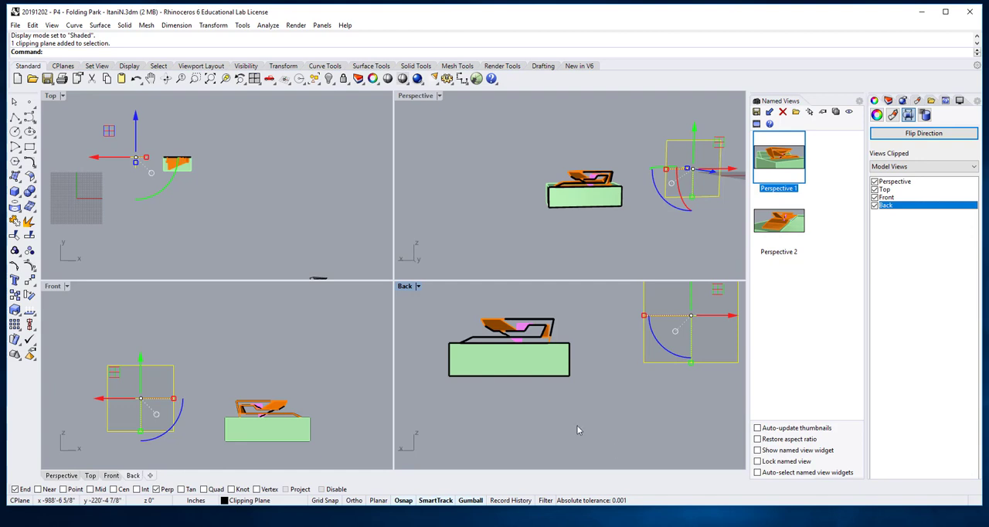
pyautogui.click(503, 389)
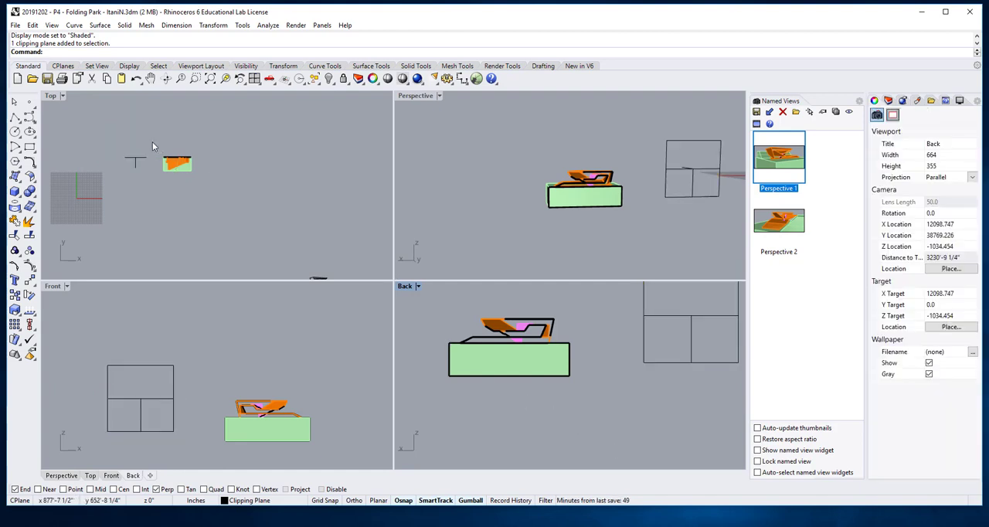
# - Create a 2D drawing of the whole clipped model from the Back view with Make2D, using output layers and the layer name Make2D
pyautogui.moveTo(153, 143); pyautogui.dragTo(234, 205)
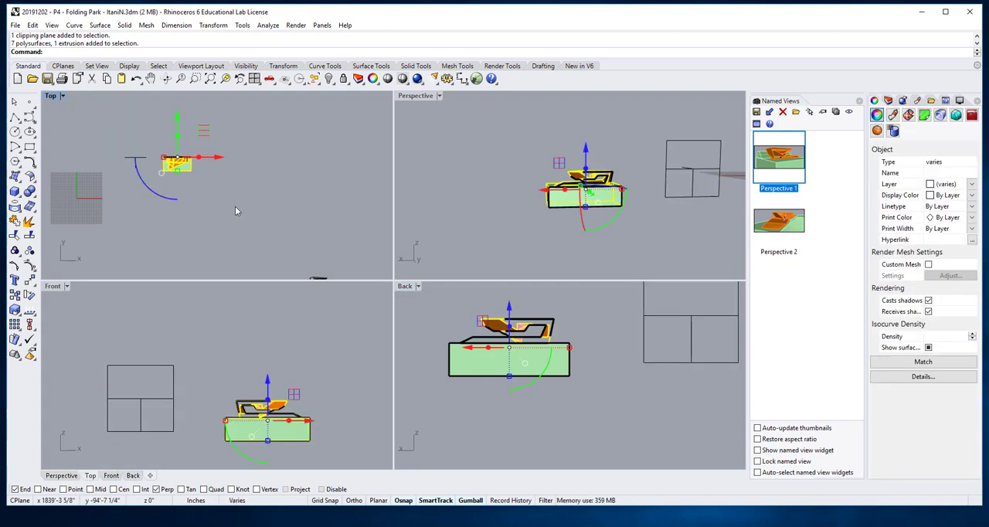
pyautogui.click(406, 287)
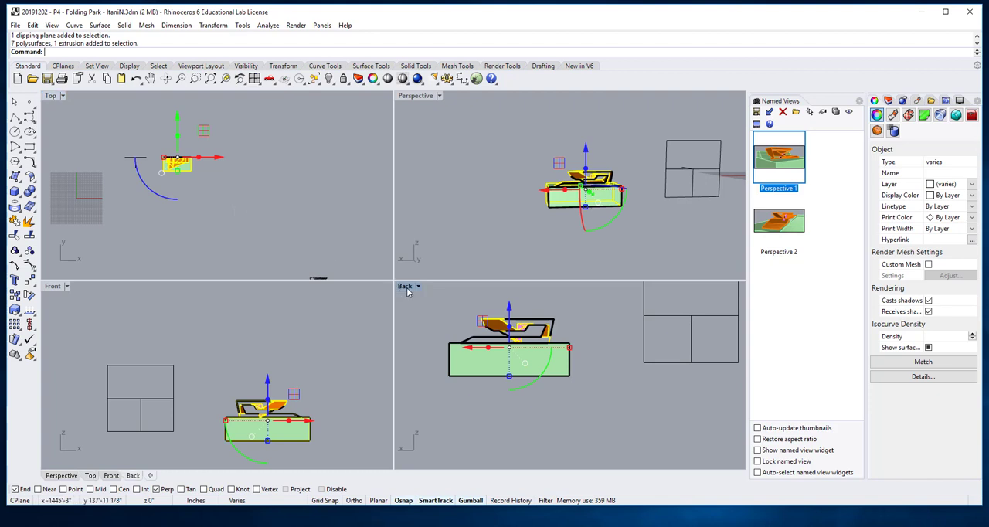
pyautogui.write('M')
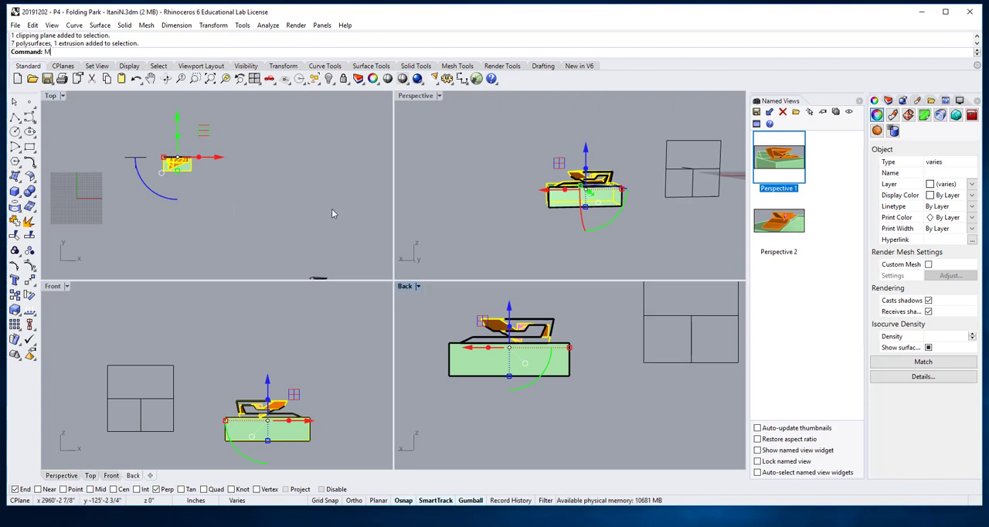
pyautogui.write('ake2D')
pyautogui.press('Return')
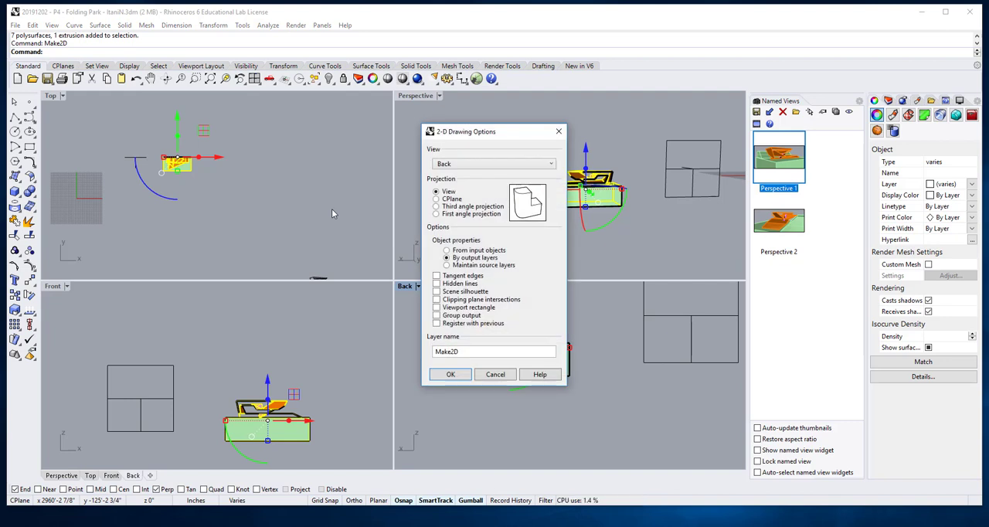
pyautogui.click(450, 375)
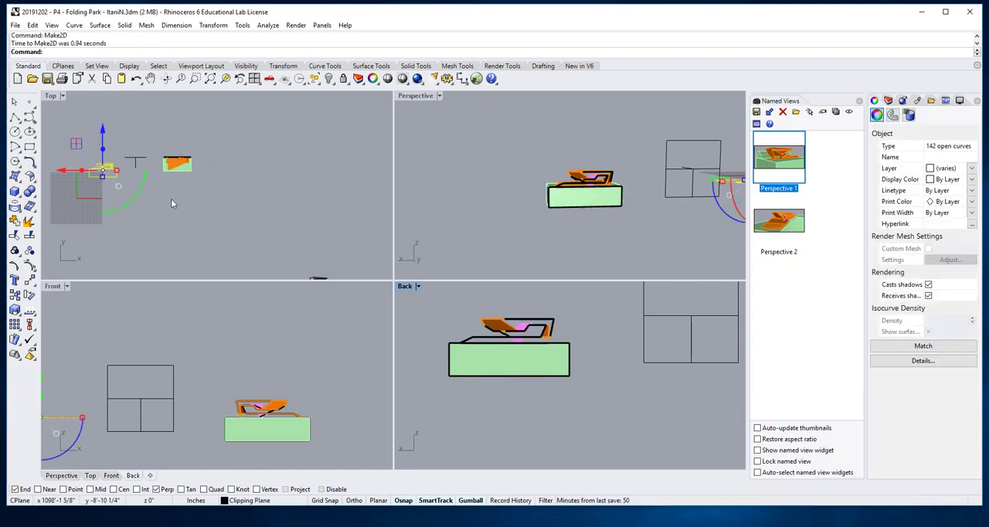
pyautogui.click(171, 232)
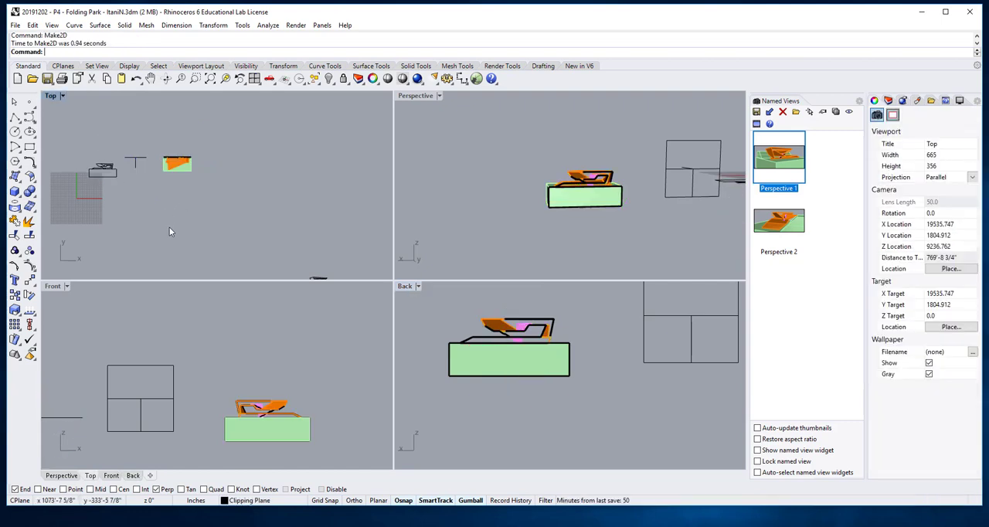
# - Maximize the Top viewport and inspect the new section drawing generated from the Back view
pyautogui.doubleClick(51, 96)
pyautogui.scroll(-3, 294, 309)
pyautogui.scroll(5, 302, 255)
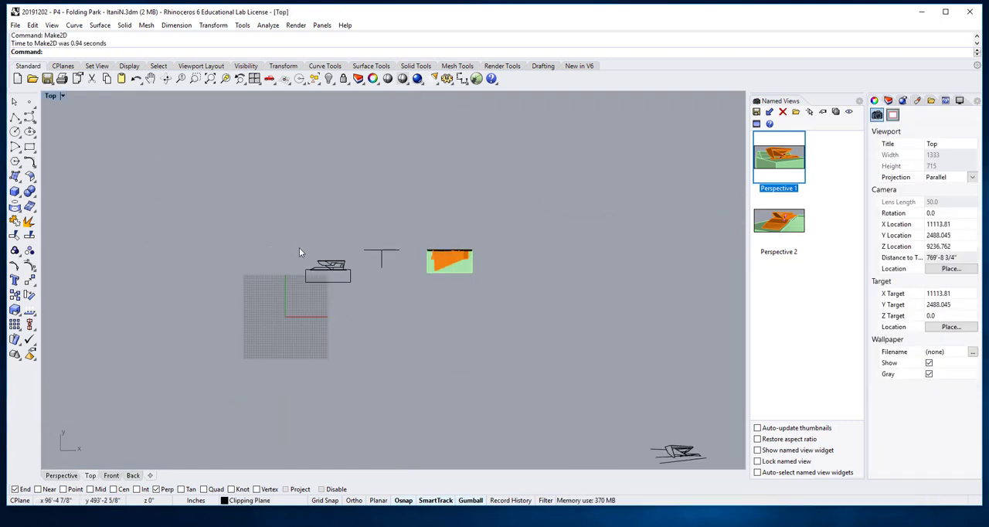
pyautogui.scroll(3, 340, 280)
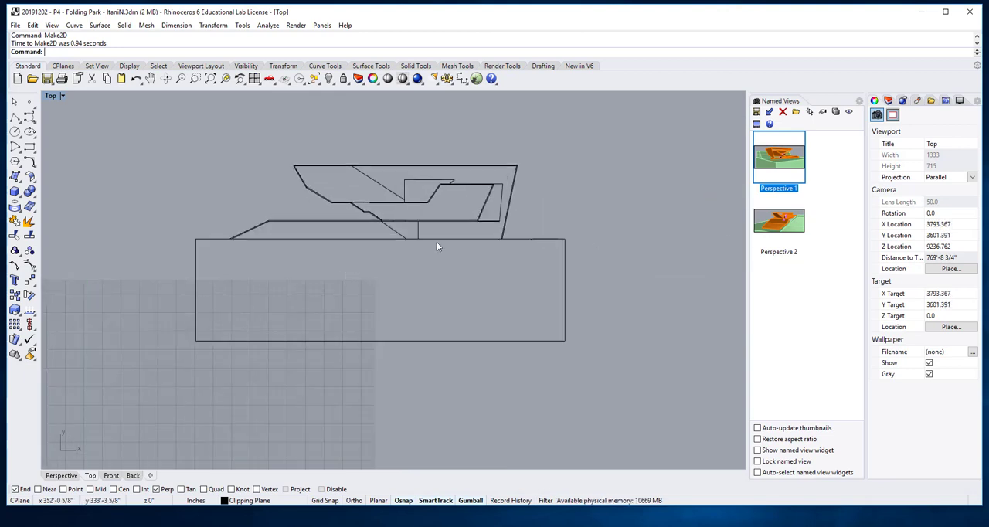
pyautogui.scroll(-4, 294, 232)
pyautogui.scroll(2, 377, 249)
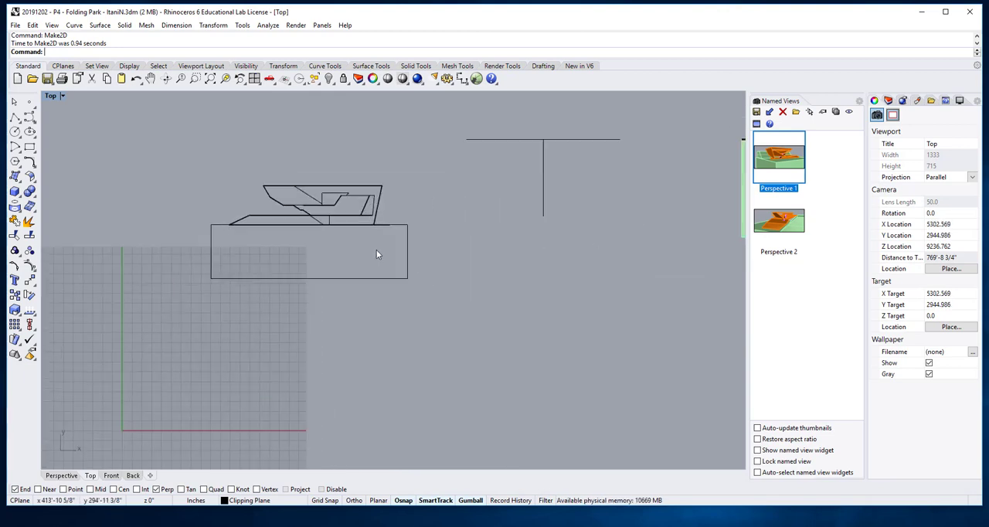
pyautogui.scroll(-5, 377, 250)
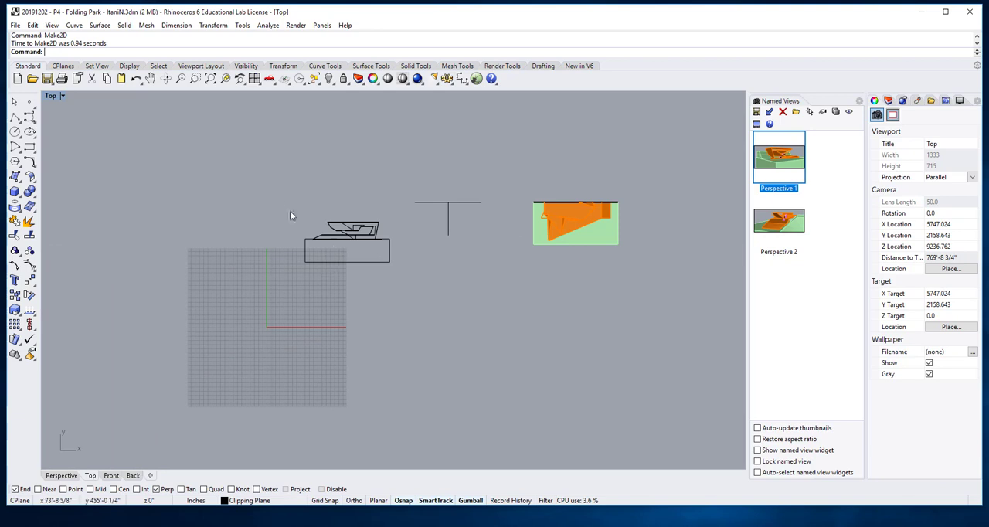
# - Move all curves of the new Back-view section drawing below the column of earlier 2D drawings
pyautogui.moveTo(290, 216); pyautogui.dragTo(453, 320)
pyautogui.click(416, 313)
pyautogui.moveTo(286, 208); pyautogui.dragTo(410, 304)
pyautogui.scroll(-4, 410, 305)
pyautogui.moveTo(428, 329); pyautogui.dragTo(389, 276, button='right')
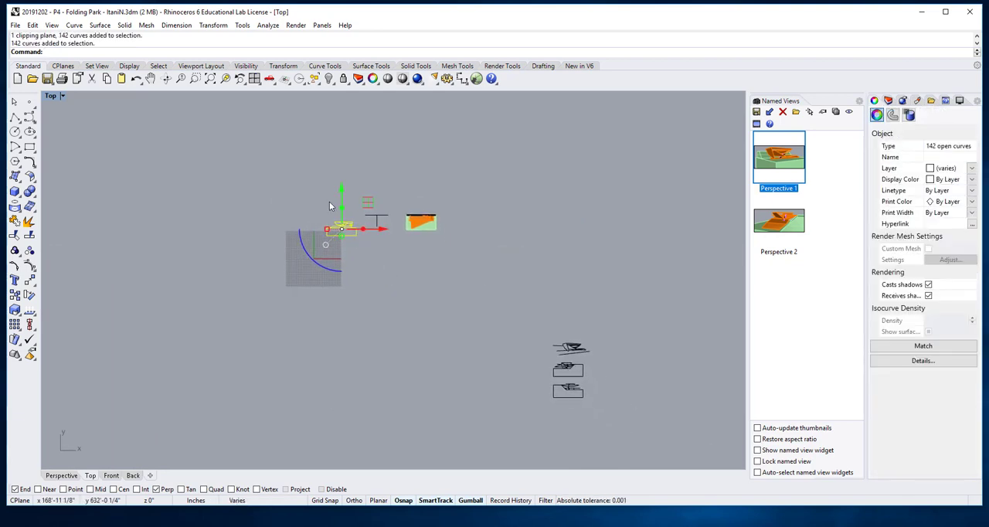
pyautogui.moveTo(341, 187); pyautogui.dragTo(605, 429)
pyautogui.click(605, 429)
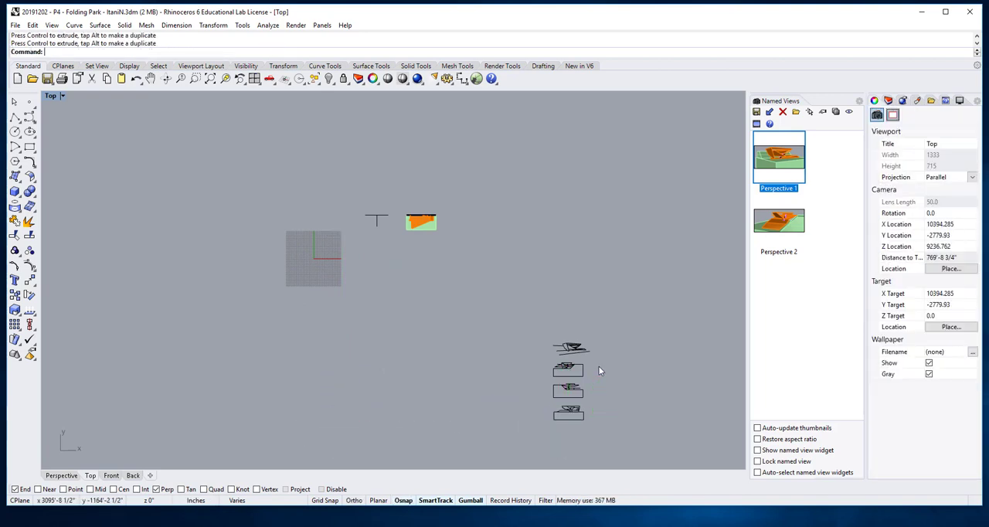
# - Delete the middle one of the three section drawings in the column
pyautogui.scroll(6, 567, 378)
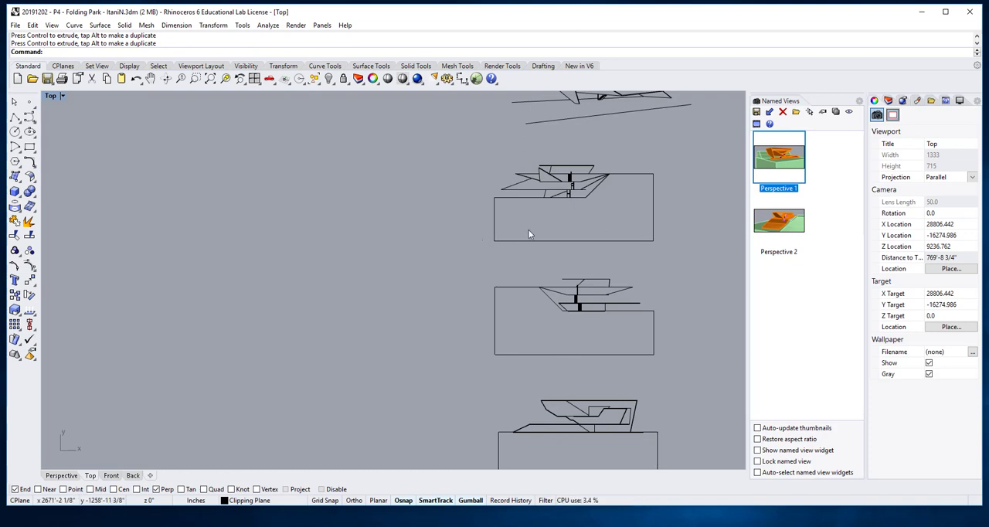
pyautogui.scroll(-1, 573, 268)
pyautogui.scroll(-2, 572, 269)
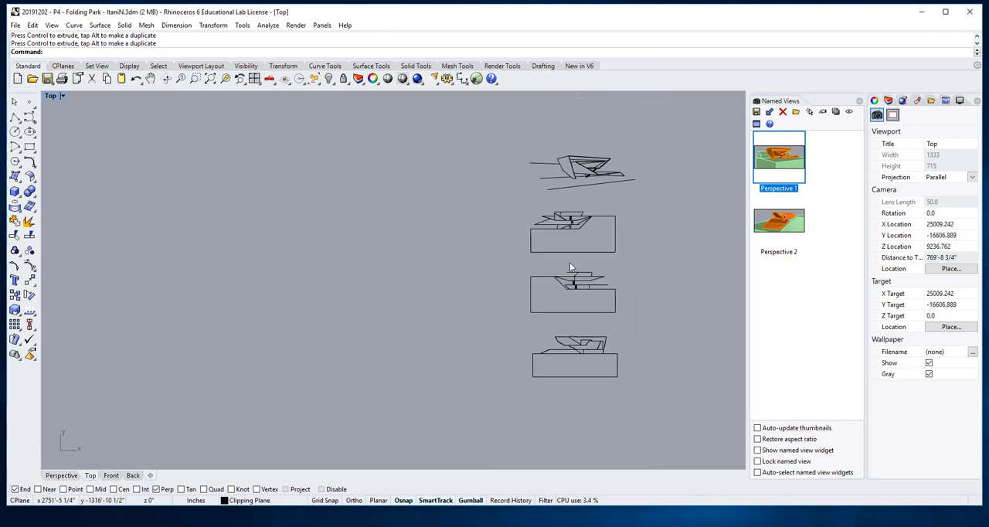
pyautogui.middleClick(570, 265)
pyautogui.click(561, 268)
pyautogui.scroll(2, 556, 266)
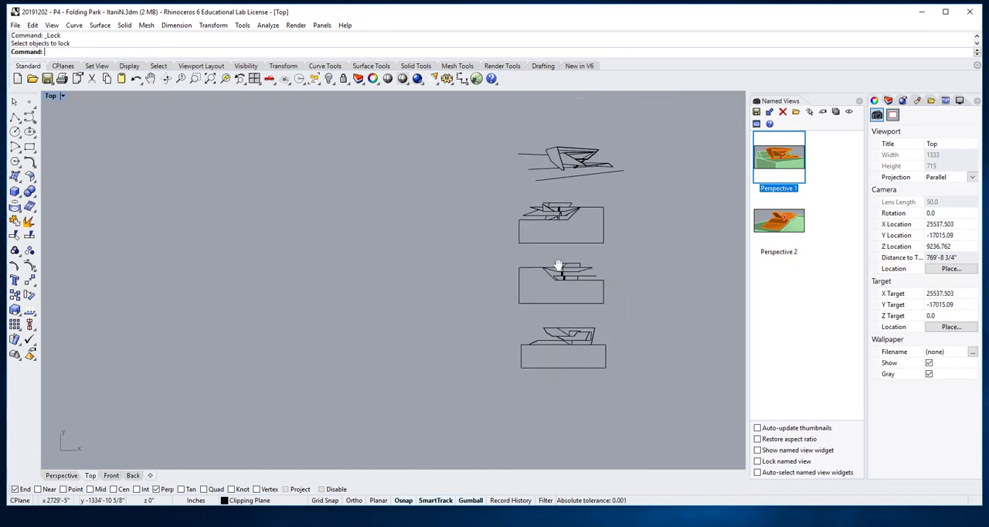
pyautogui.middleClick(531, 255)
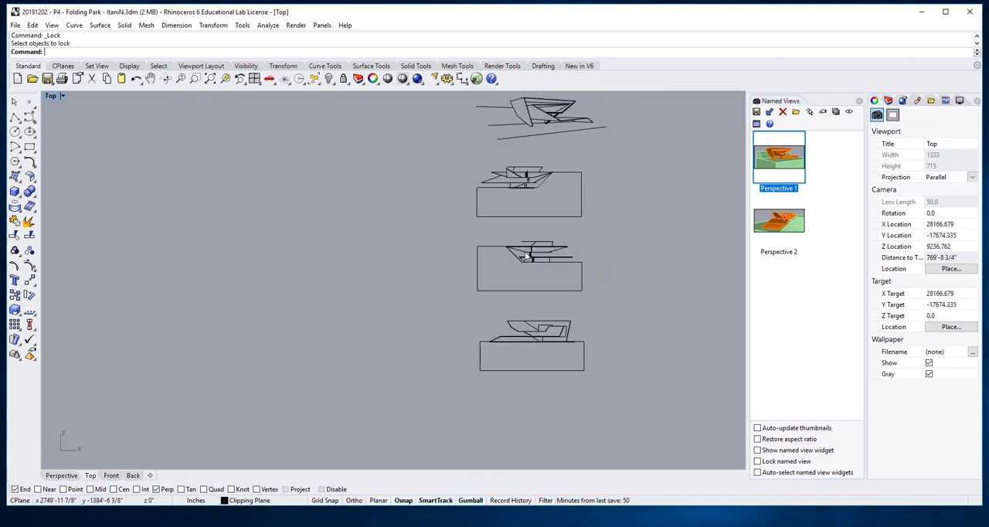
pyautogui.scroll(2, 526, 256)
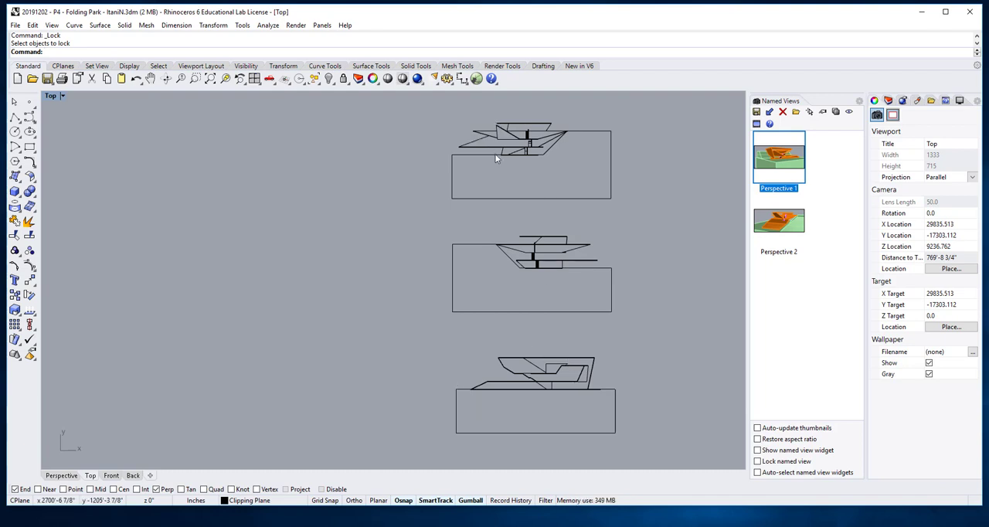
pyautogui.moveTo(649, 220)
pyautogui.mouseDown()
pyautogui.moveTo(432, 326)
pyautogui.moveTo(652, 450)
pyautogui.mouseUp()
pyautogui.press('Delete')
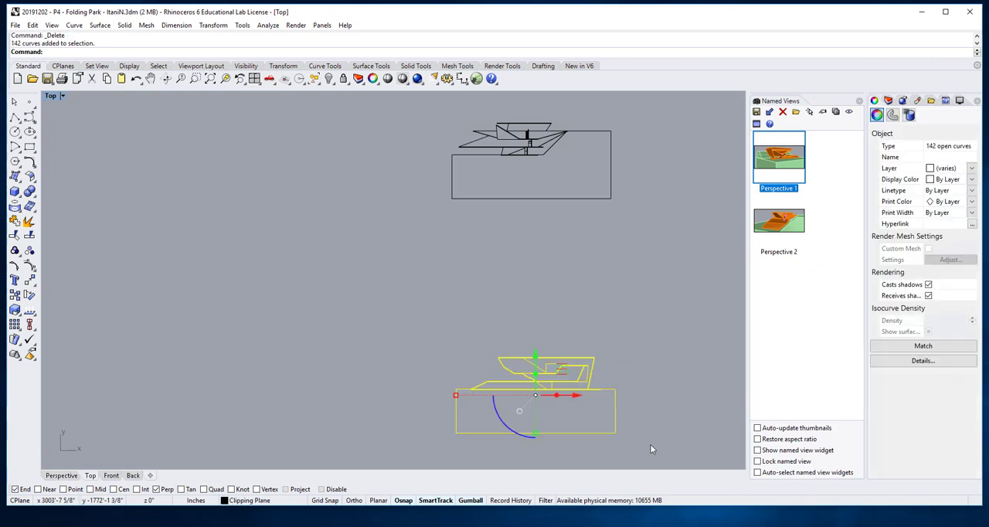
# - Move the Back-view section up directly beneath the remaining section drawing and shift it slightly sideways to line the two up
pyautogui.moveTo(535, 357); pyautogui.dragTo(533, 209)
pyautogui.moveTo(647, 316); pyautogui.dragTo(433, 205)
pyautogui.moveTo(577, 249); pyautogui.dragTo(573, 247)
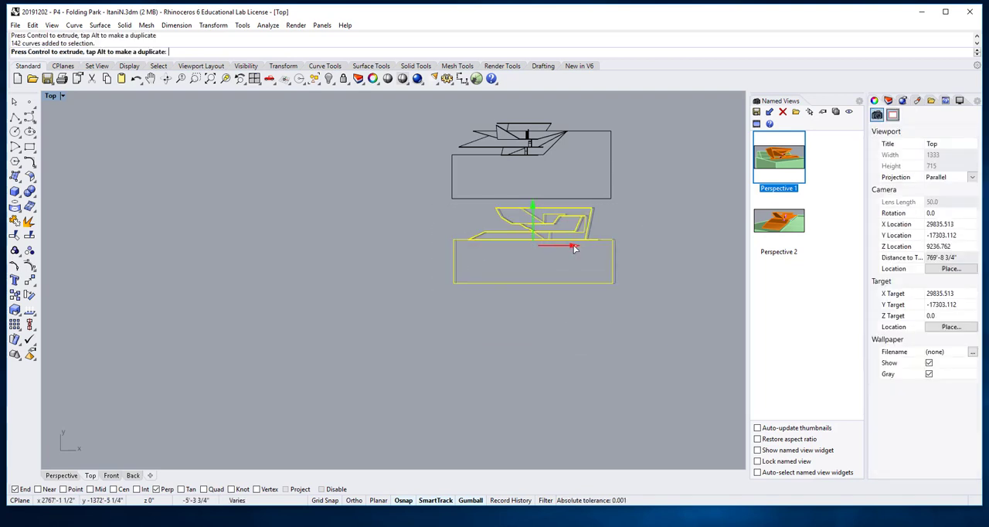